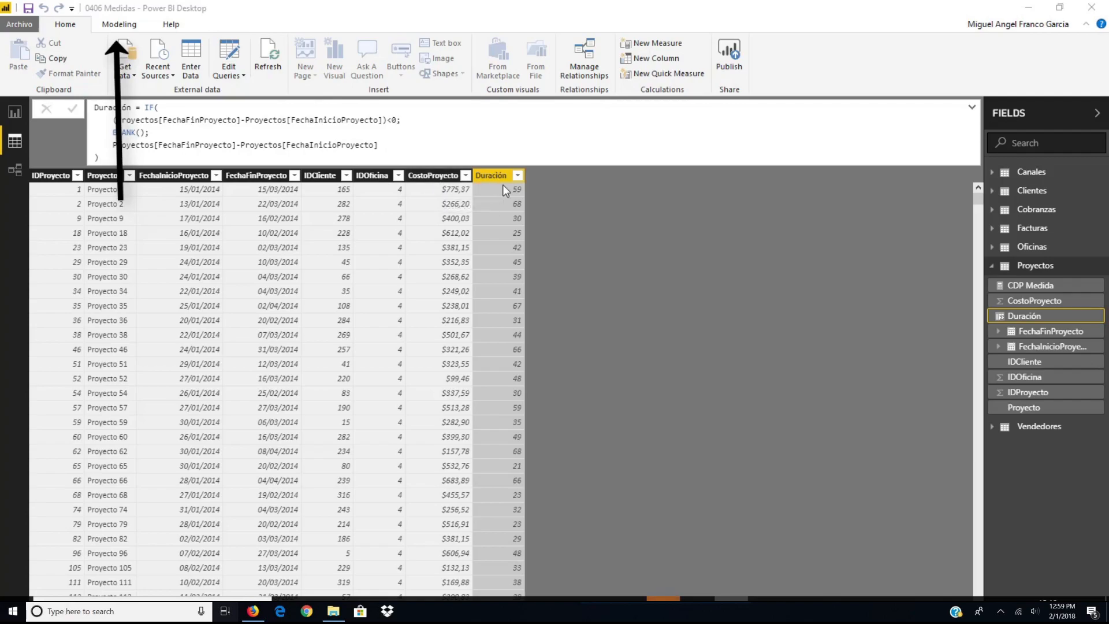
Add a new calculated column to the Proyectos table and name it Costoproyecto
left_click(118, 25)
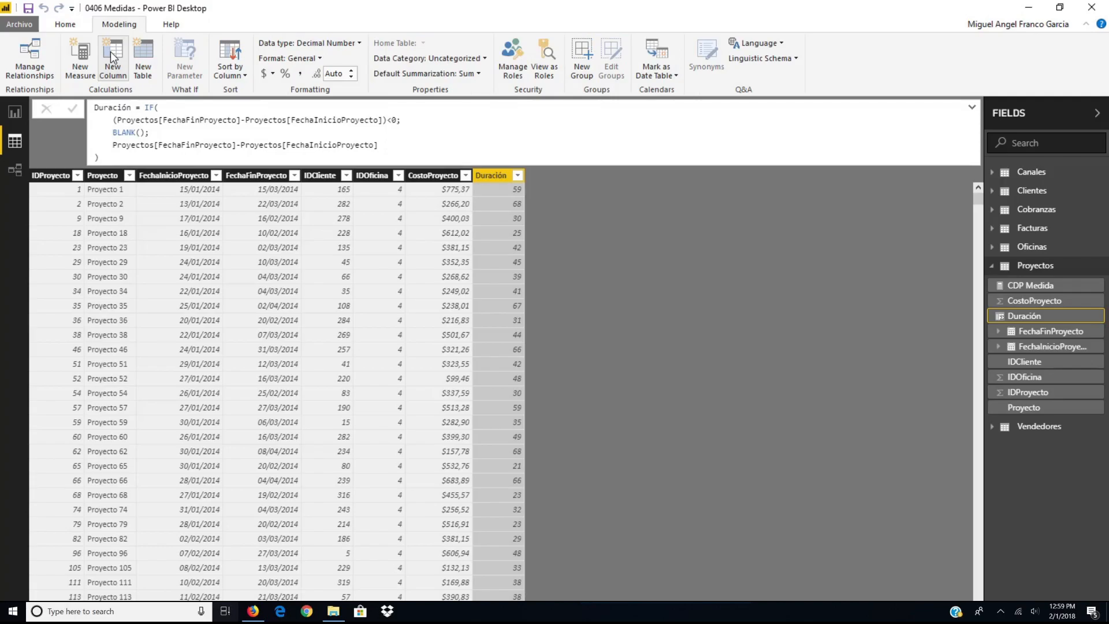
left_click(110, 50)
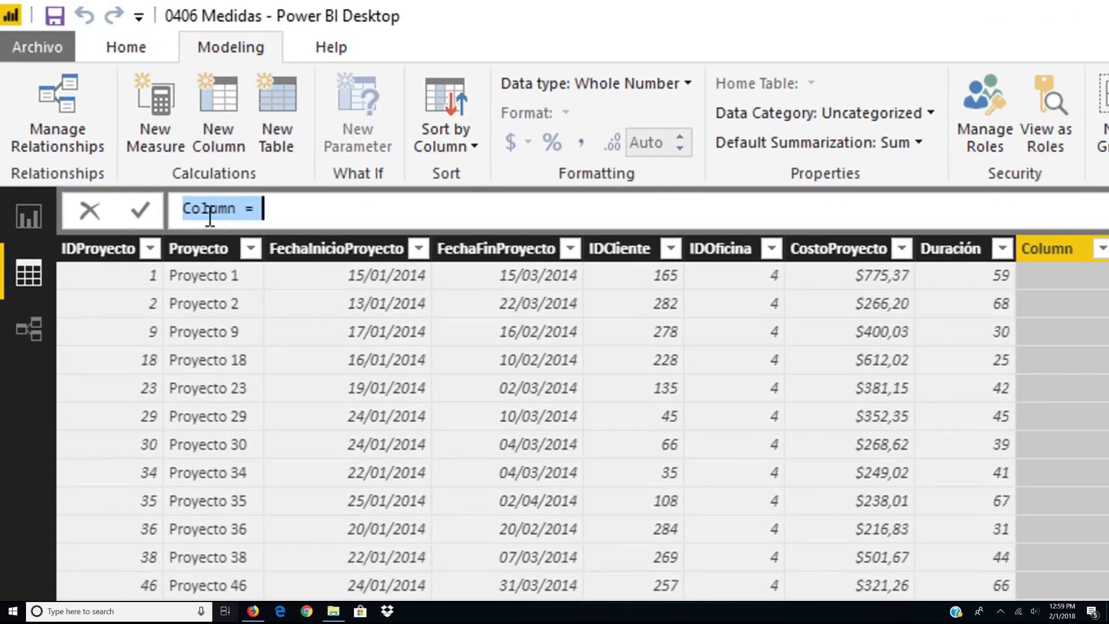
double_click(187, 188)
type("Costo")
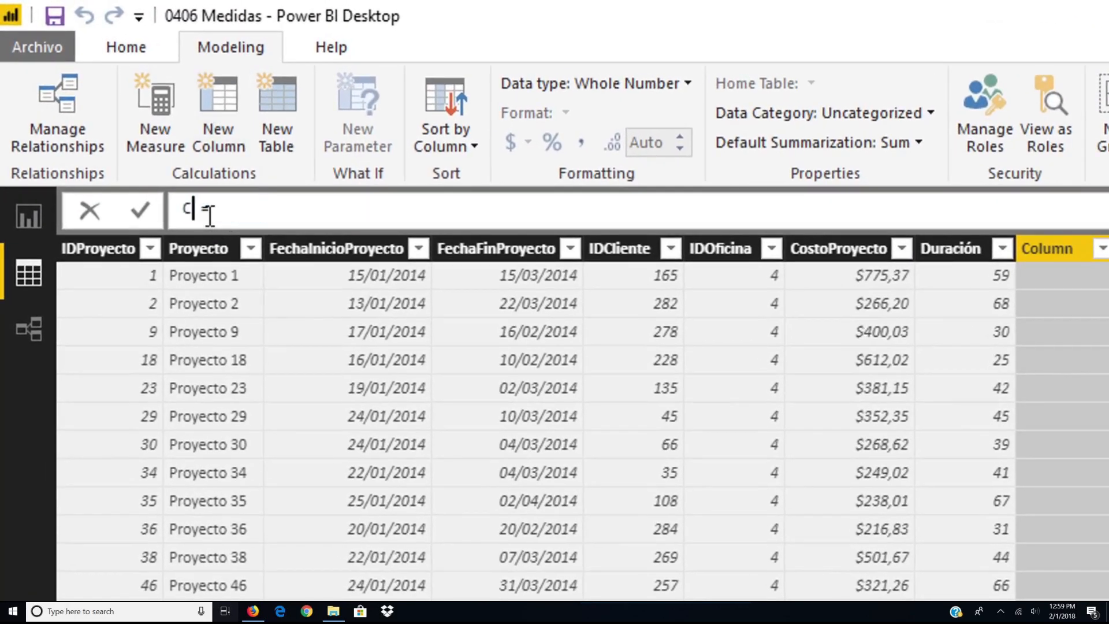
type("proyecto")
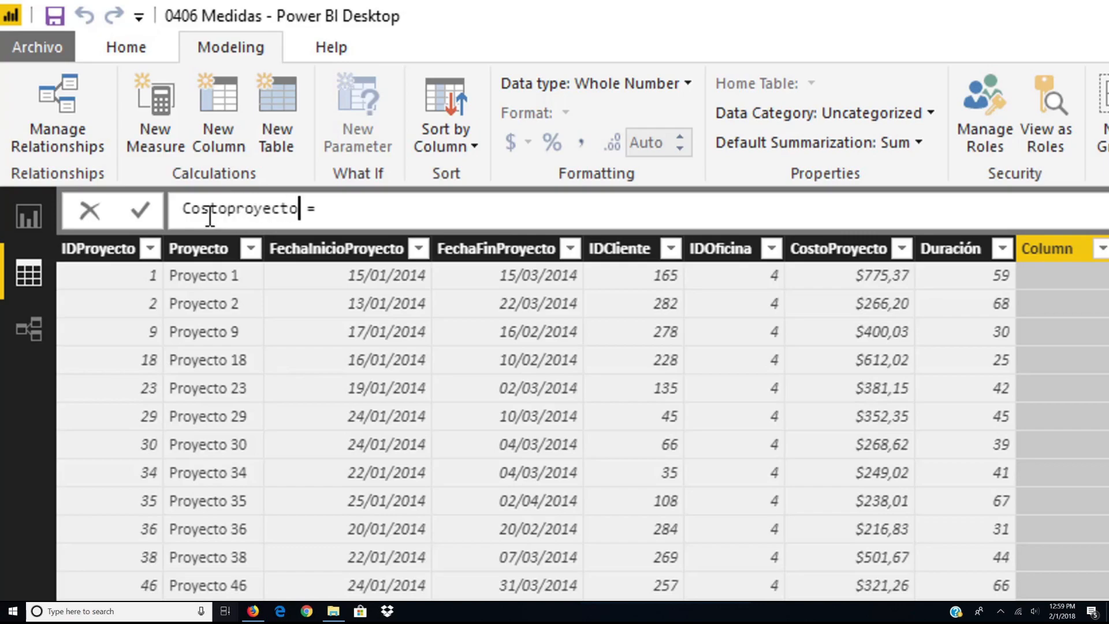
Define the new column as Proyectos[CostoProyecto] / Proyectos[Duración] and try to commit it under the name Costoproyecto
left_click(367, 209)
type("cos")
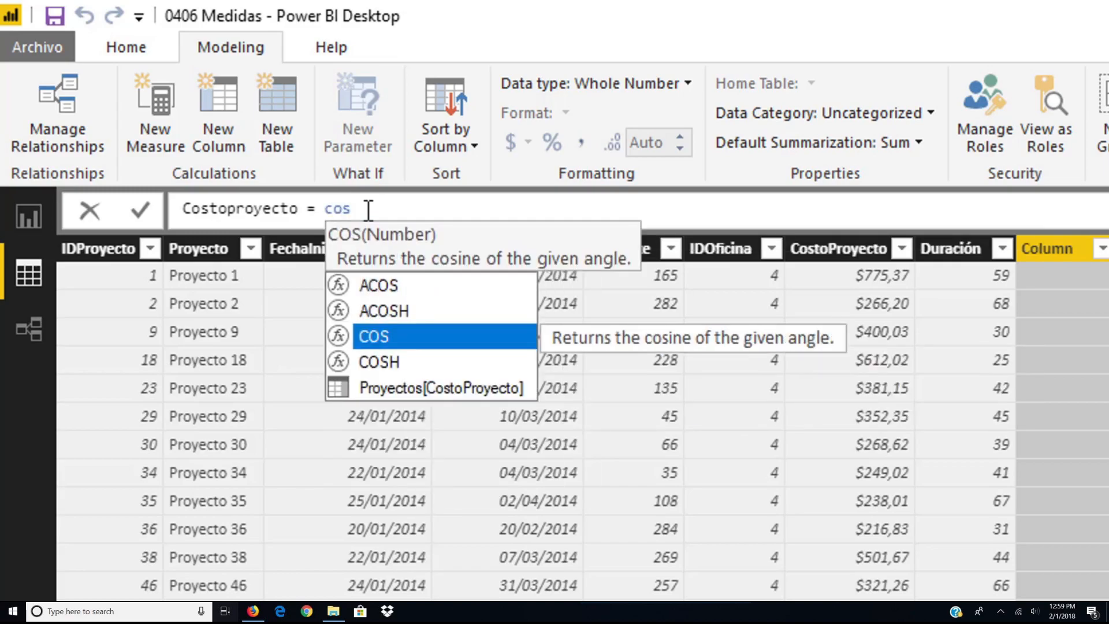
key("Down")
key("Down")
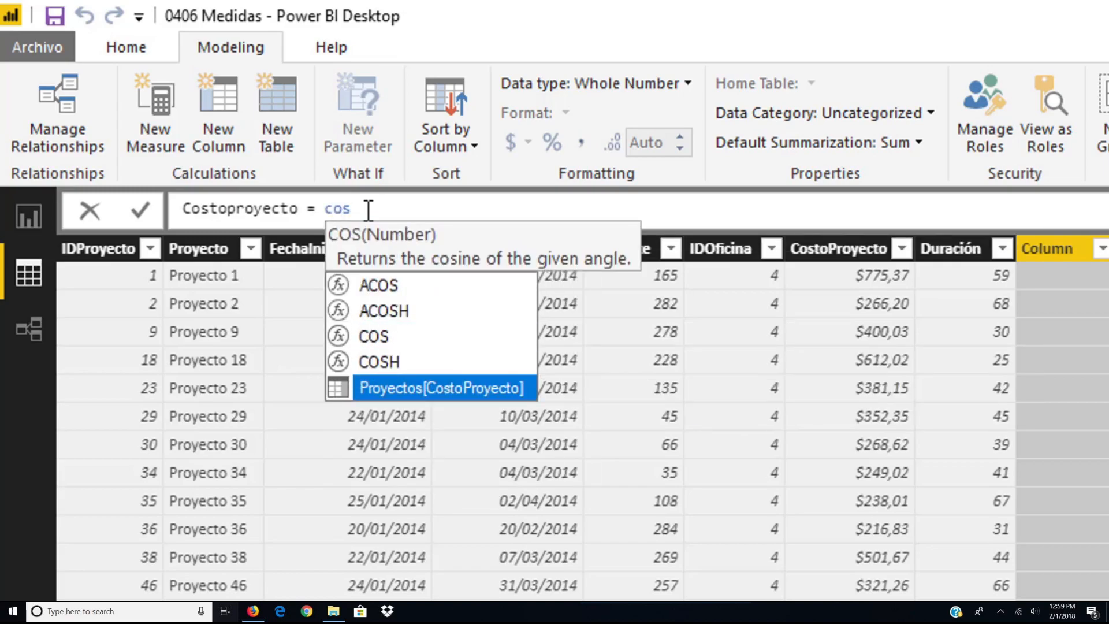
key("Tab")
type("/ ")
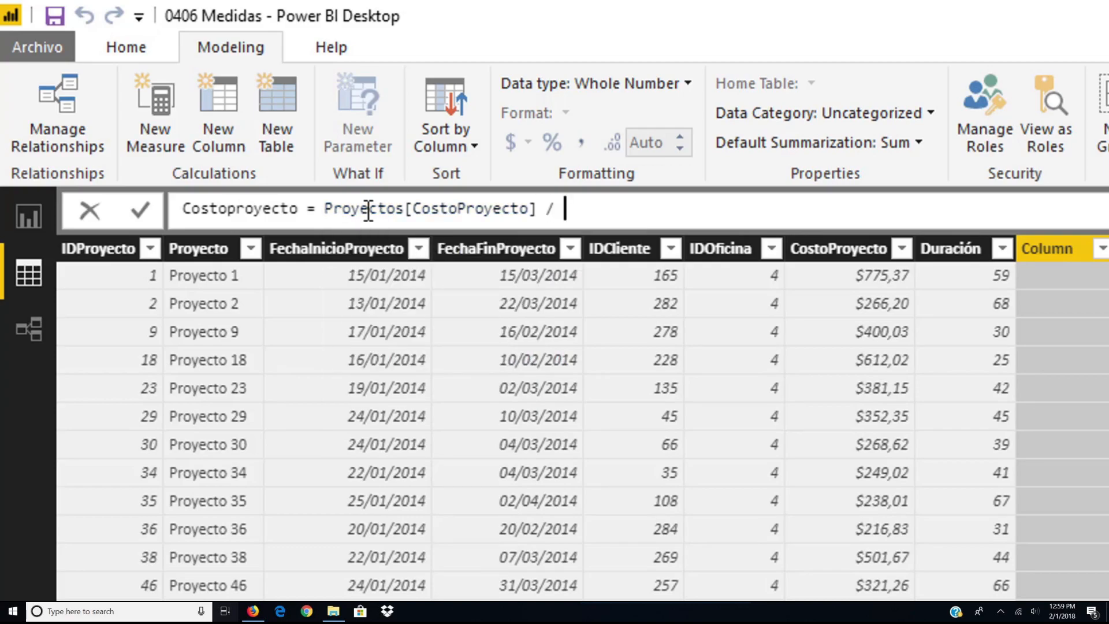
type("du")
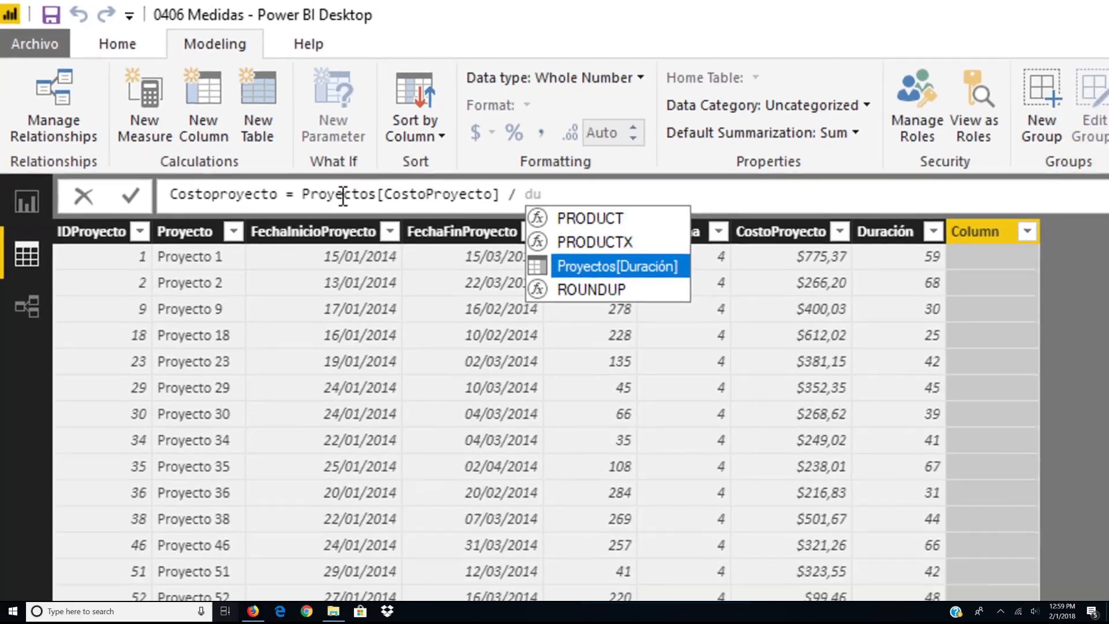
key("Tab")
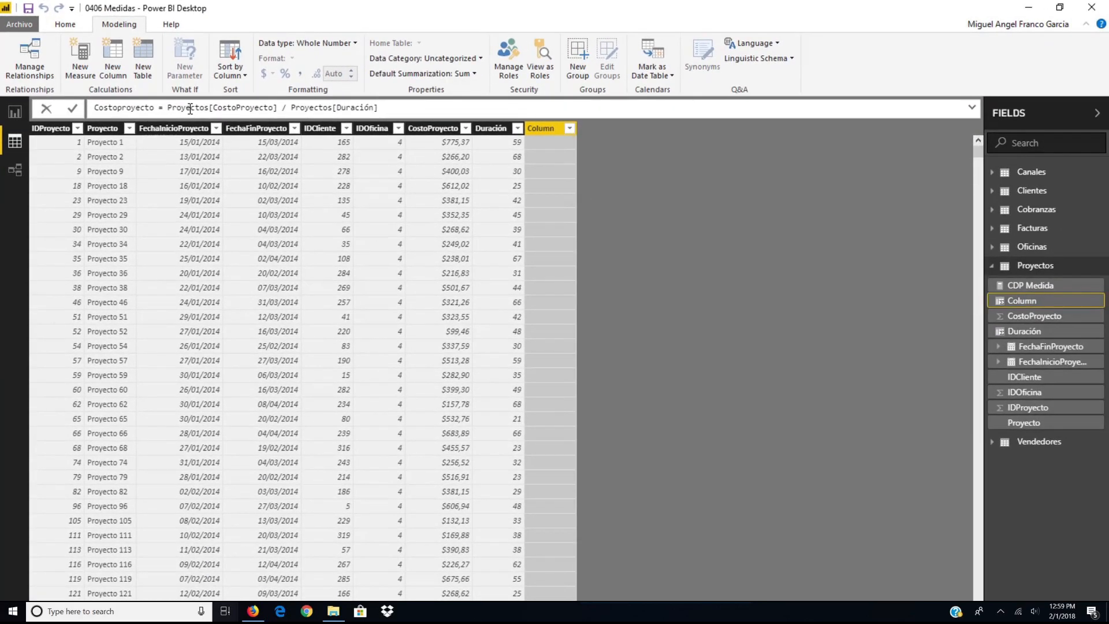
key("Return")
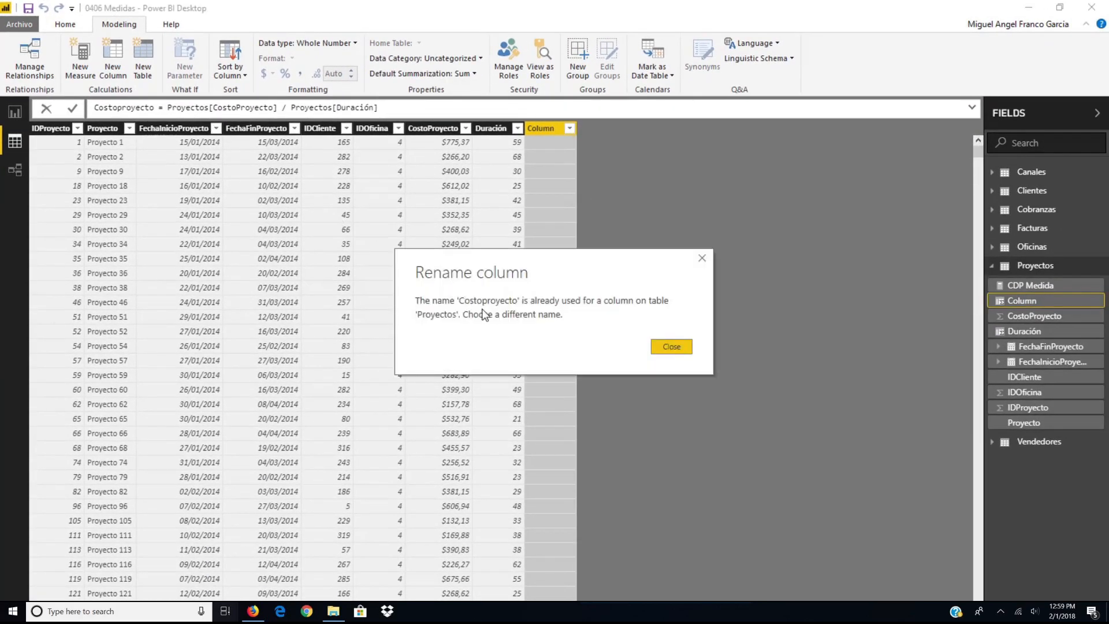
left_click(671, 347)
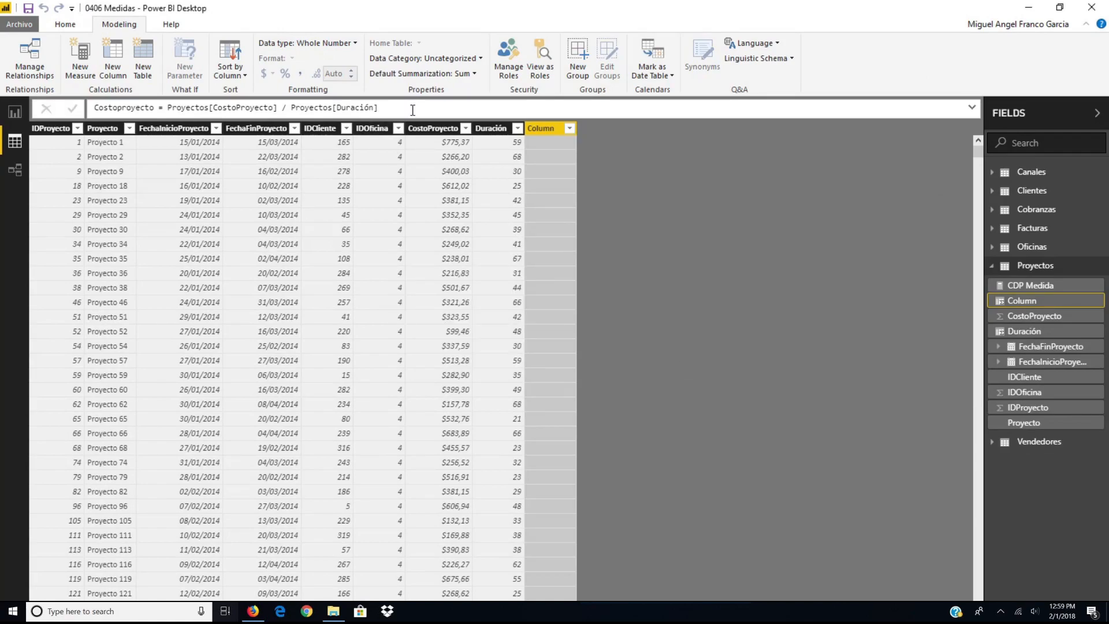
Shorten the new column's name to Costo in its formula and commit the formula
left_click(156, 110)
key("BackSpace")
key("BackSpace")
key("BackSpace")
key("BackSpace")
key("BackSpace")
key("BackSpace")
key("BackSpace")
key("BackSpace")
key("Return")
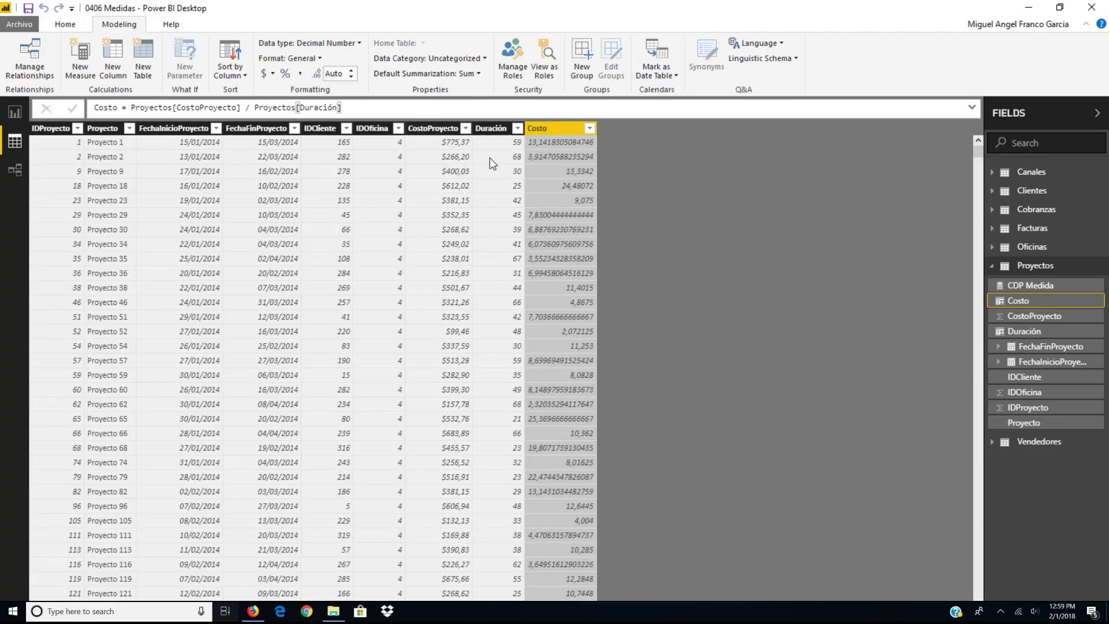
Format the Costo column with 2 decimal places and the € Euro (€ 123) currency format
left_click(60, 24)
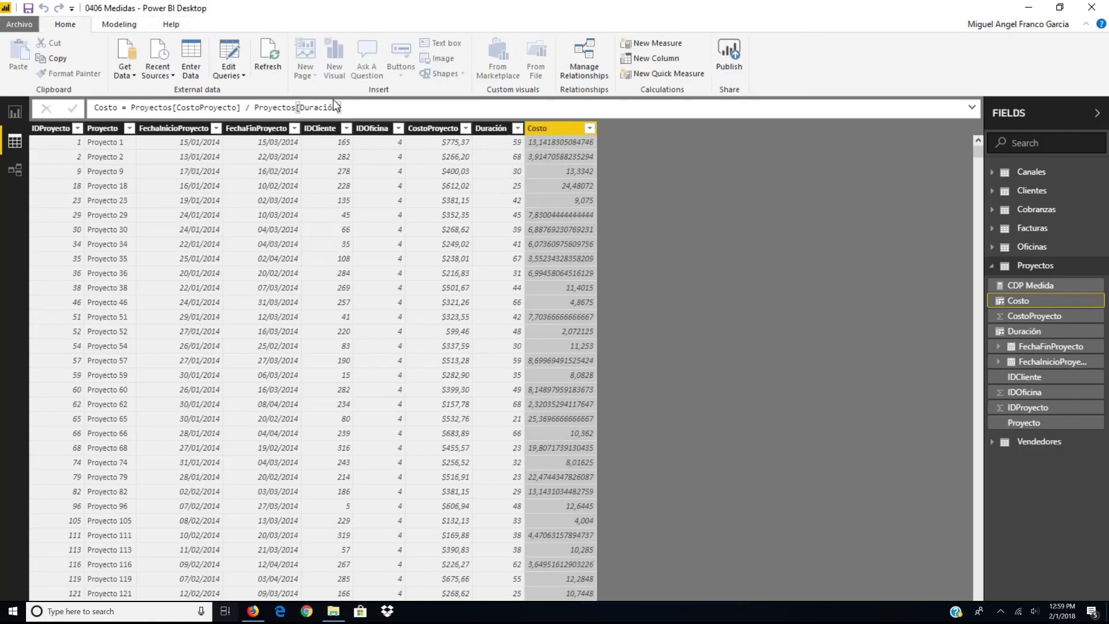
left_click(120, 26)
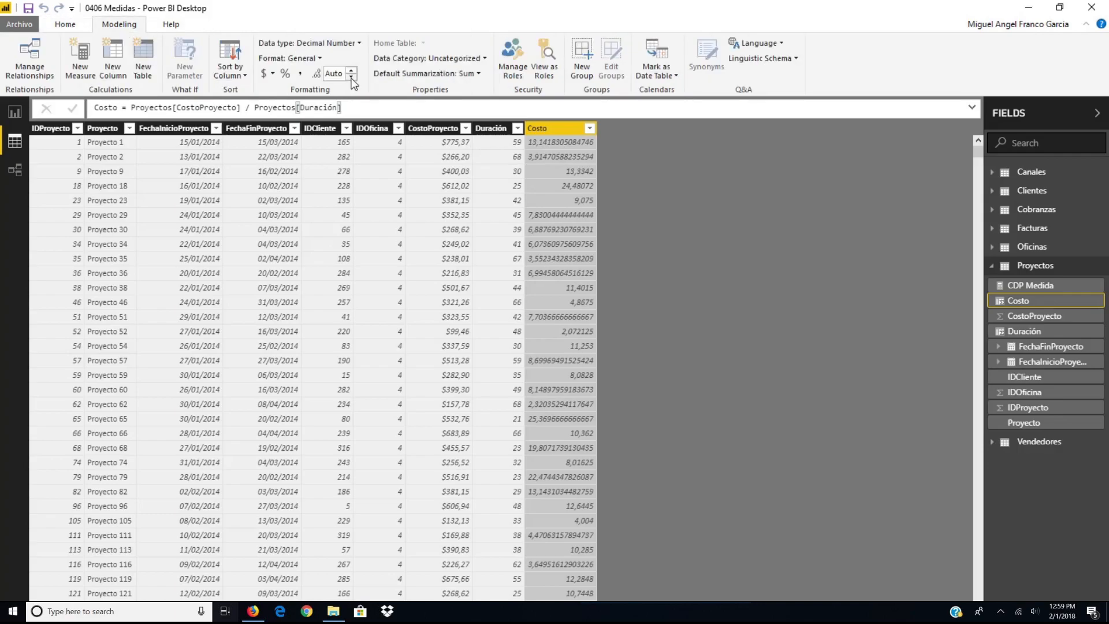
left_click(331, 75)
left_click(350, 71)
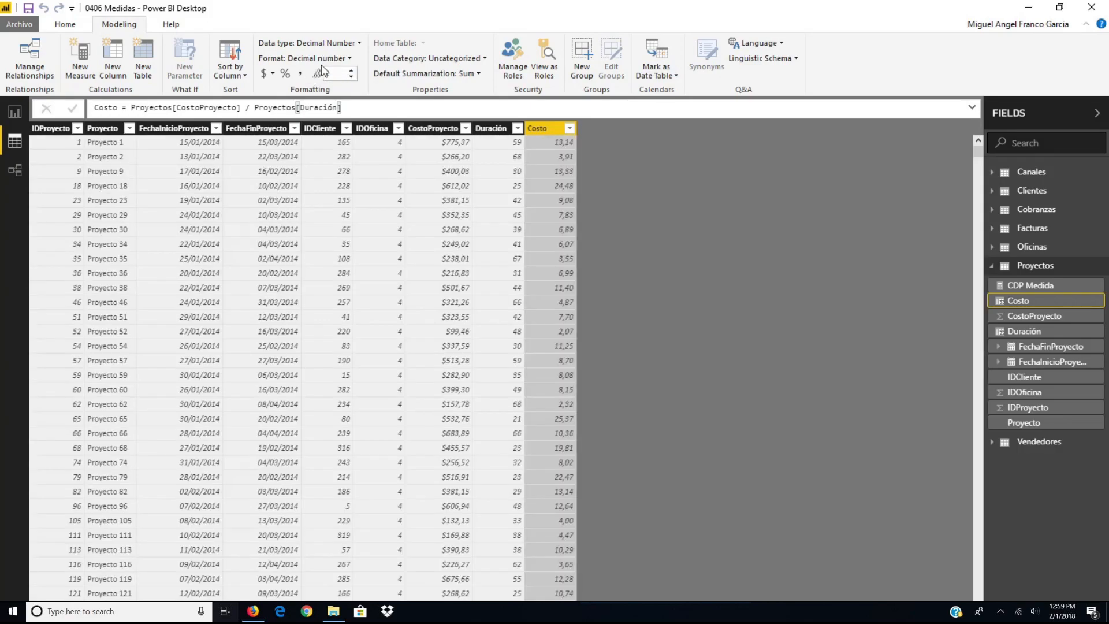
left_click(272, 74)
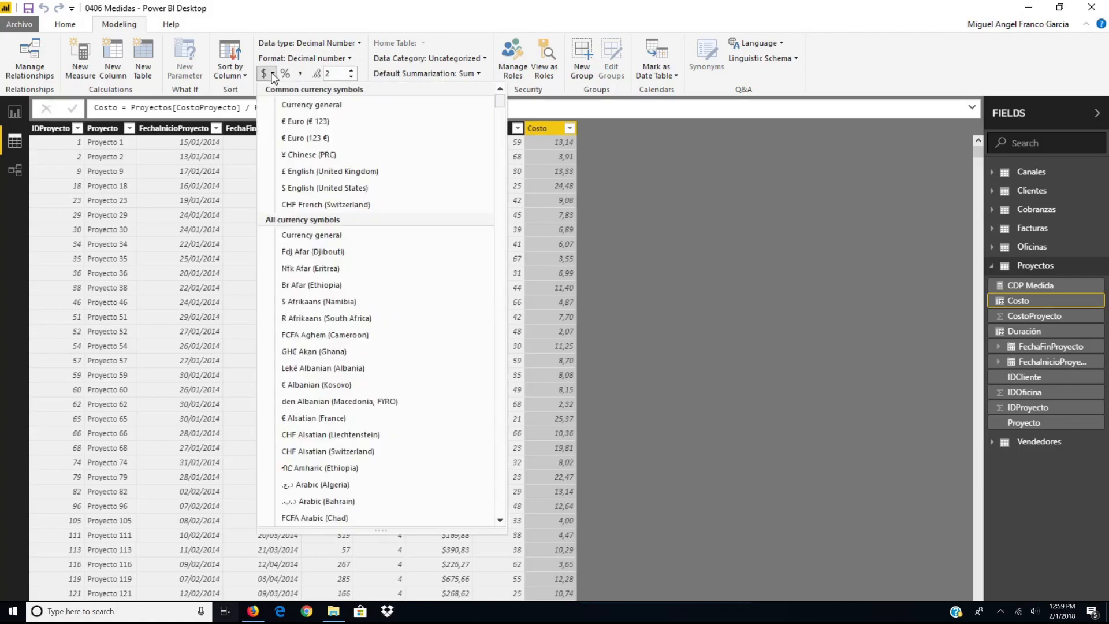
left_click(289, 124)
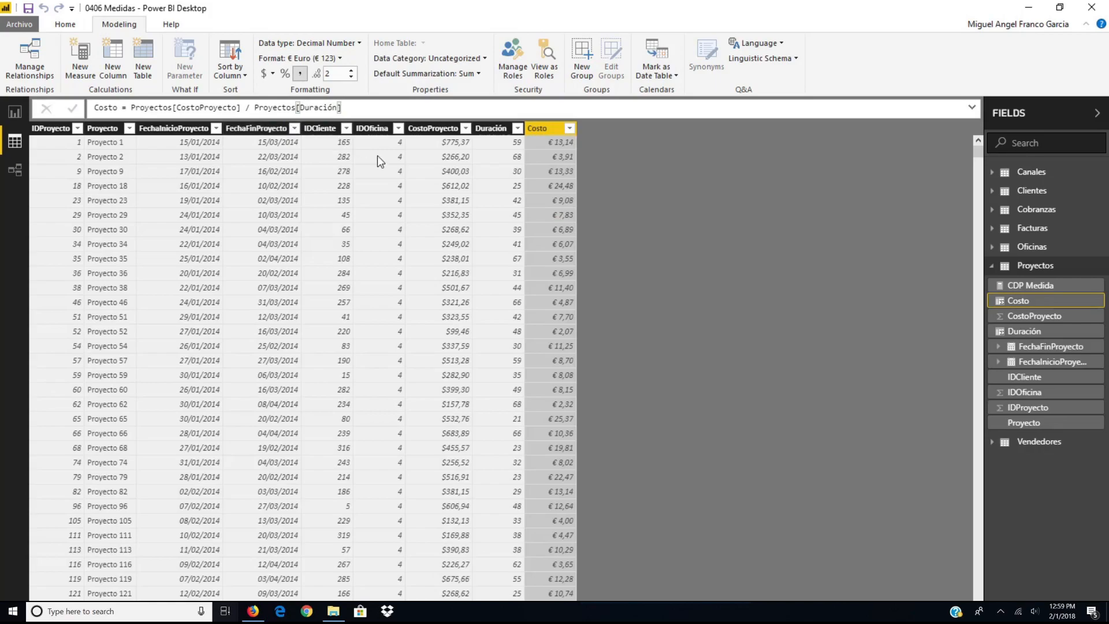
Format the CostoProyecto column with the € Euro (€ 123) currency format
left_click(426, 130)
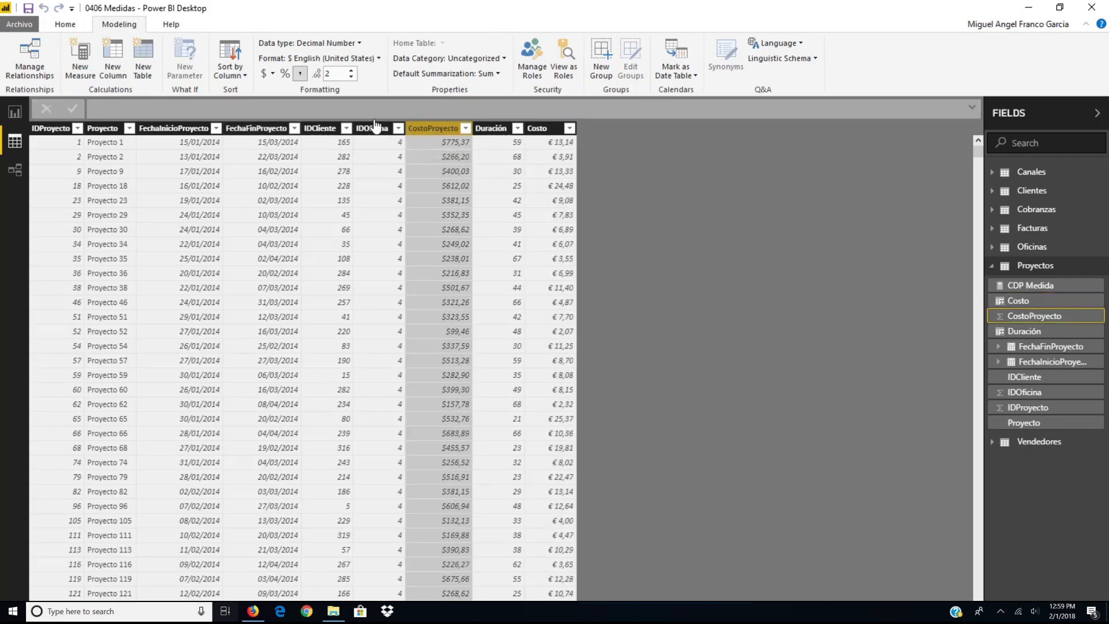
left_click(273, 74)
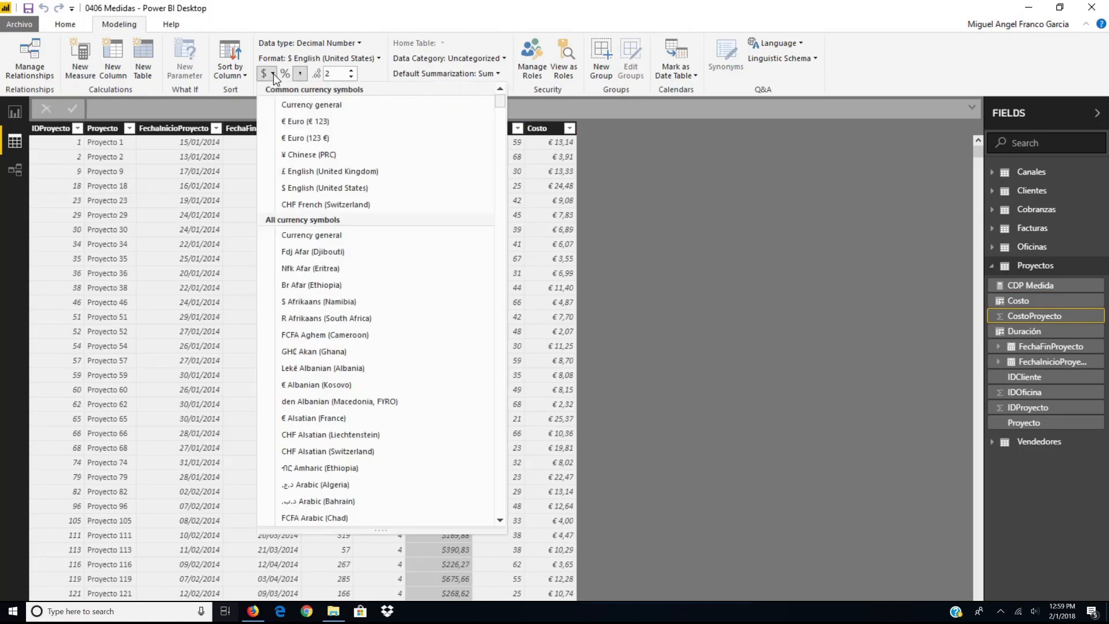
left_click(293, 123)
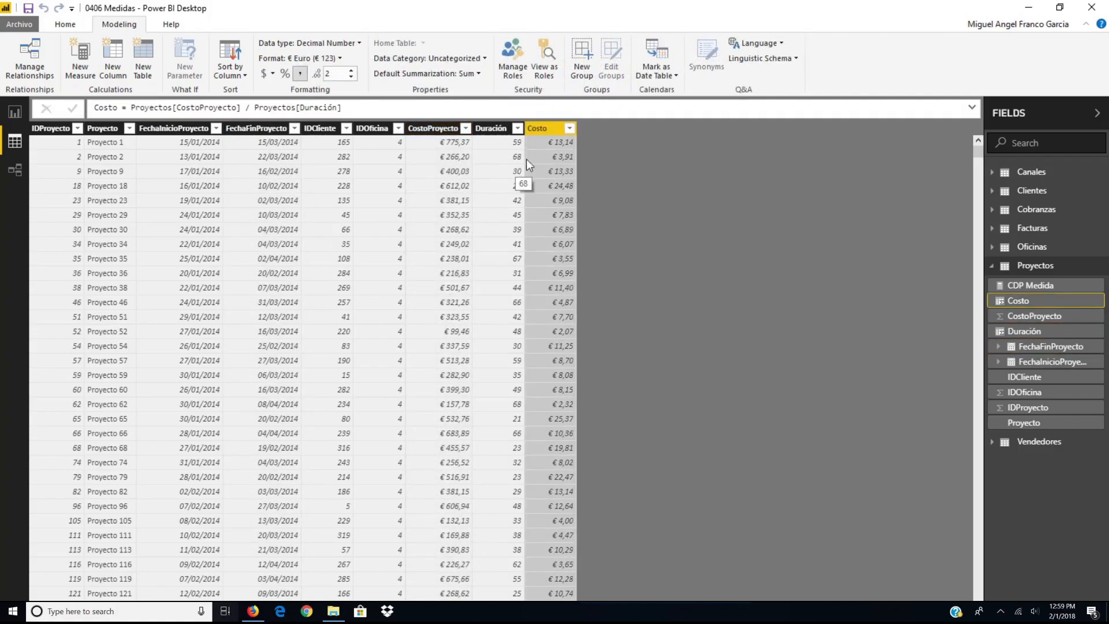
Sort the table by Costo in descending order and rewrite the Costo formula as DIVIDE(Proyectos[CostoProyecto] ; Proyectos[Duración])
left_click(569, 128)
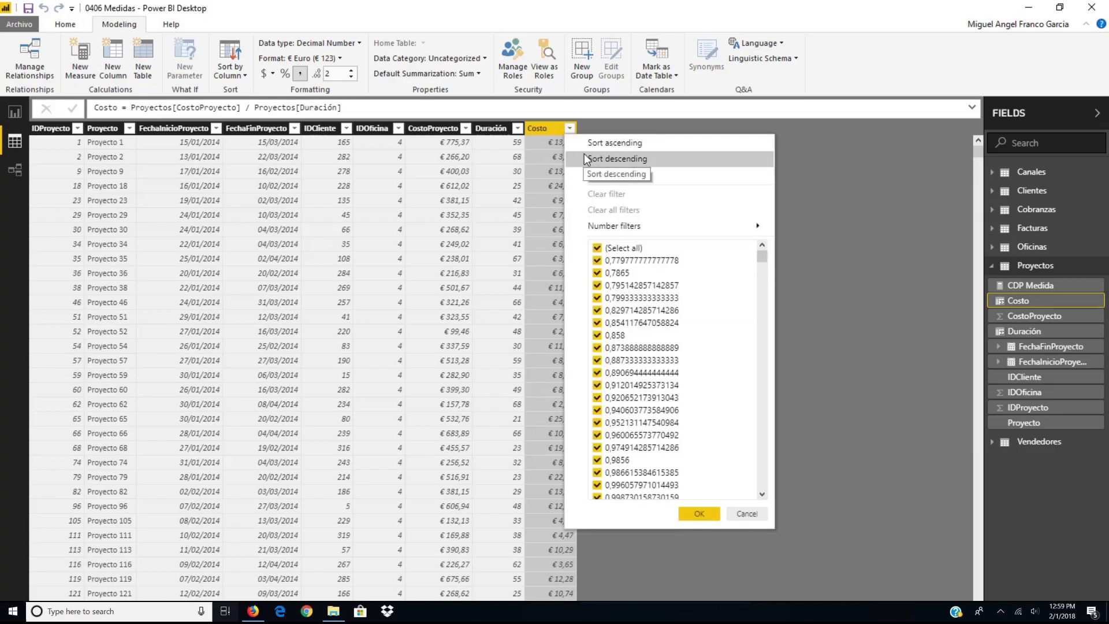
left_click(583, 155)
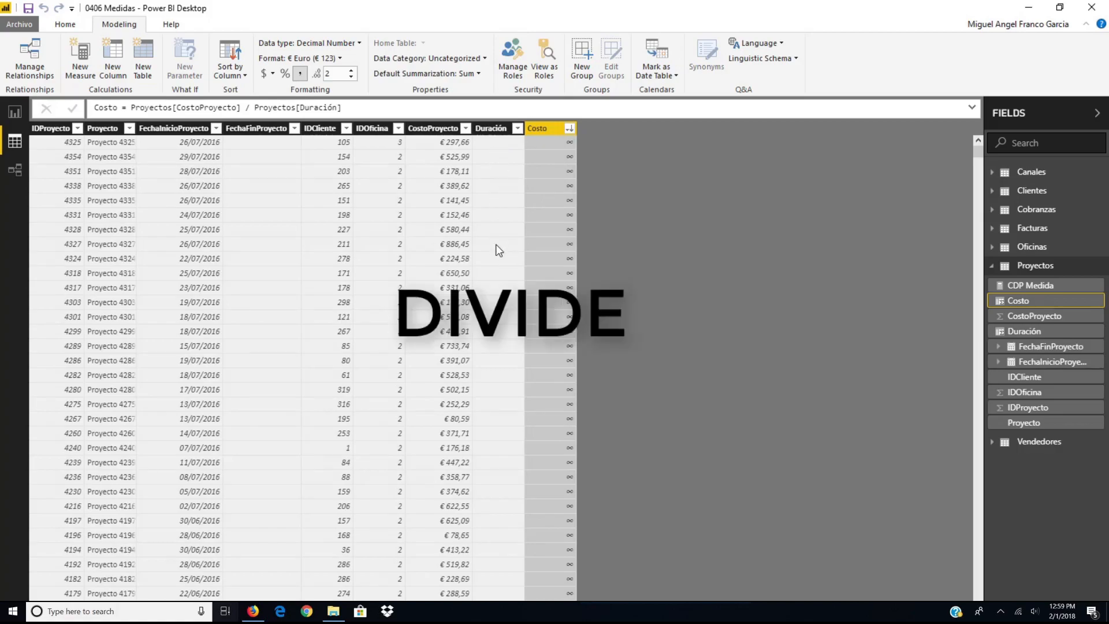
left_click(130, 107)
type("DIVIDE(")
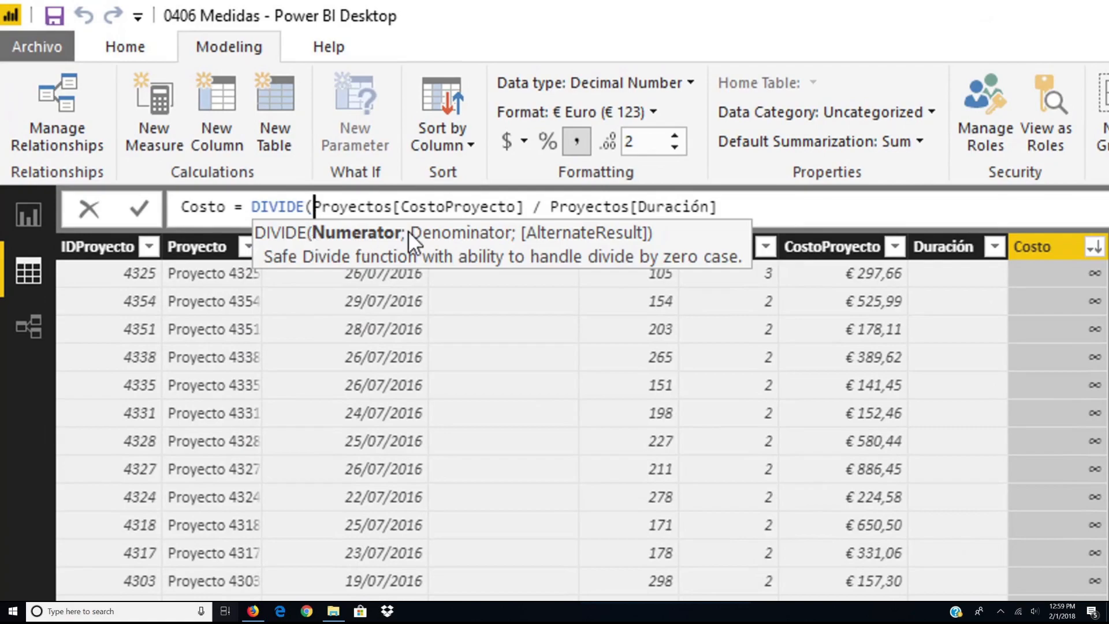
left_click(542, 209)
key("BackSpace")
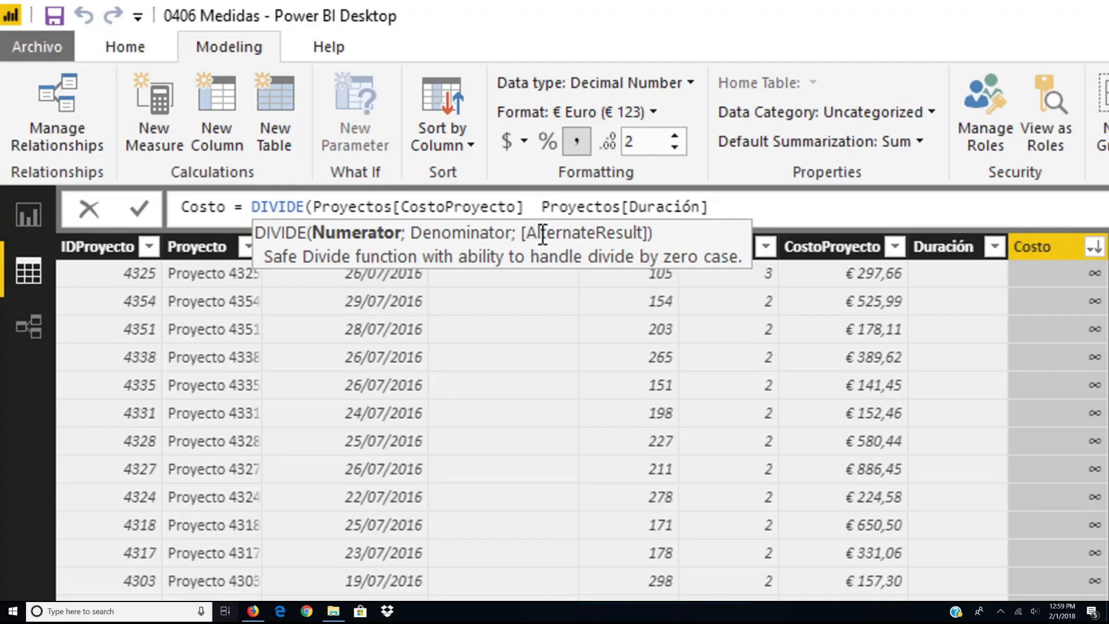
type(";")
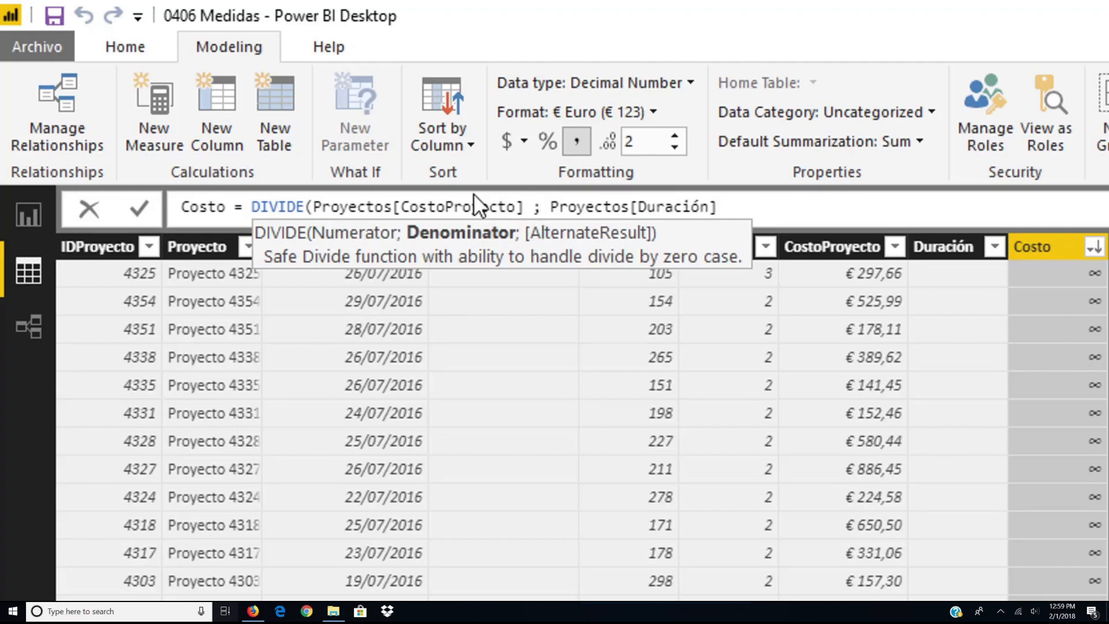
left_click(752, 203)
type(")")
key("Return")
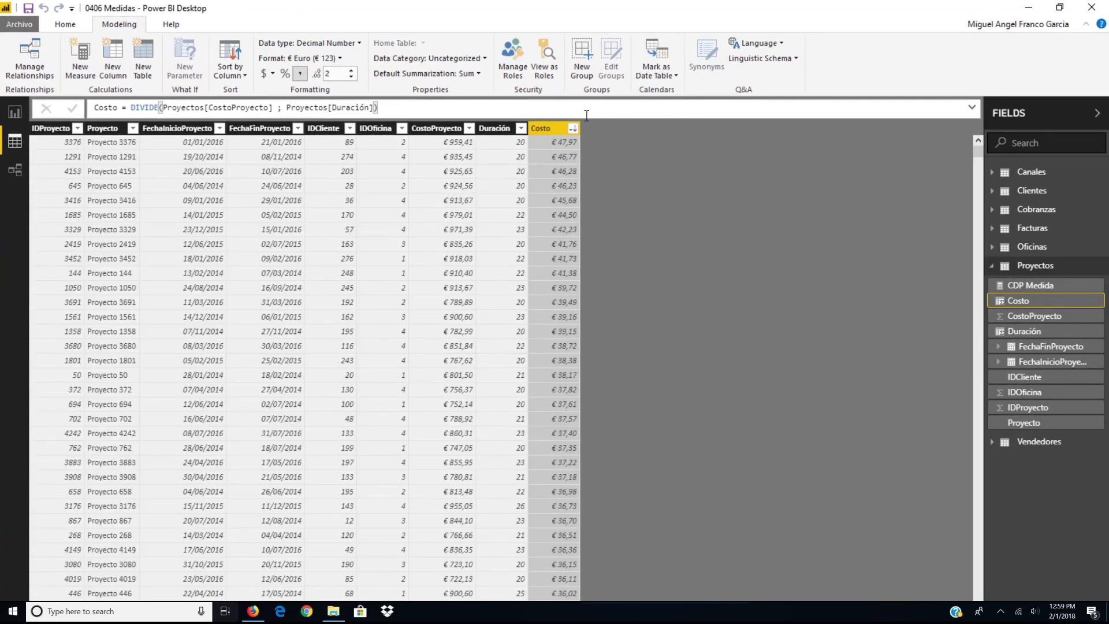
Check the Costo values by sorting the table by that column in ascending order and again in descending order
left_click(572, 128)
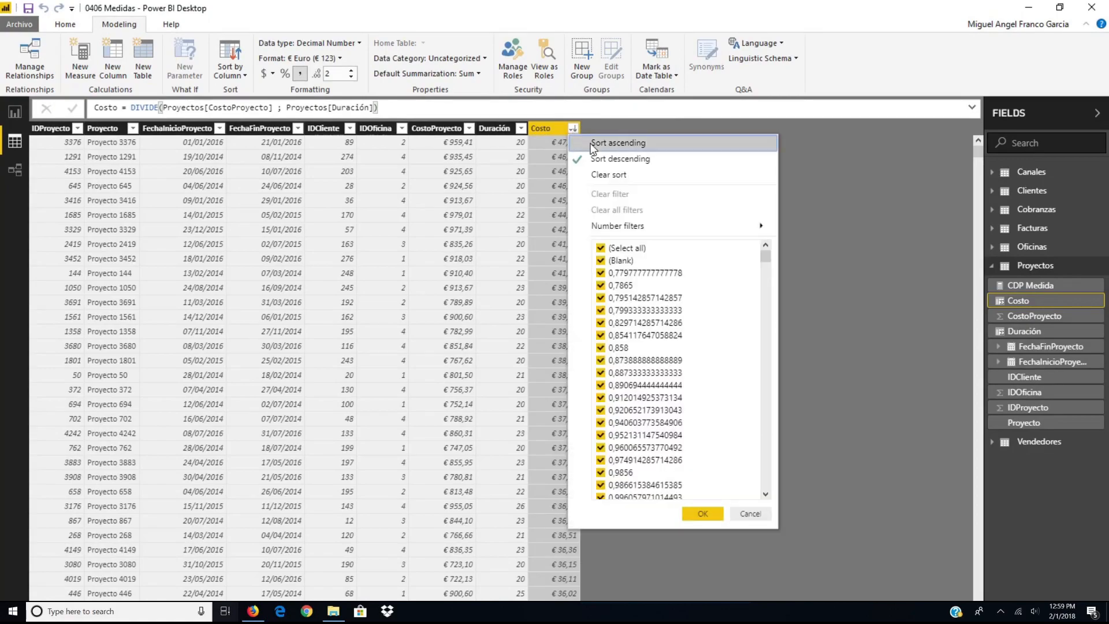
left_click(592, 144)
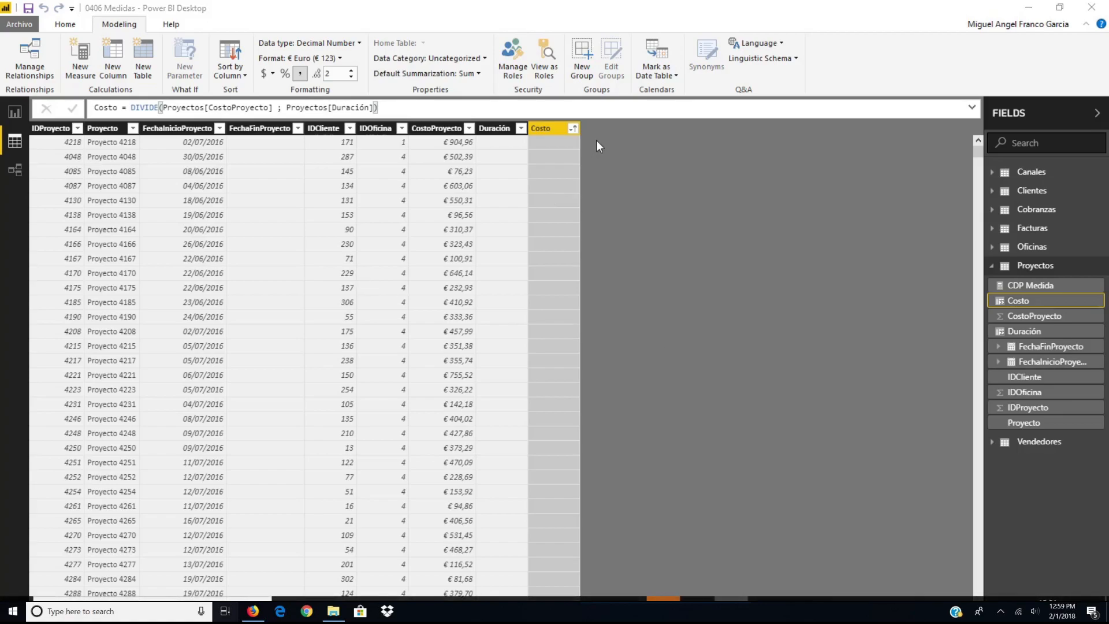
left_click(572, 128)
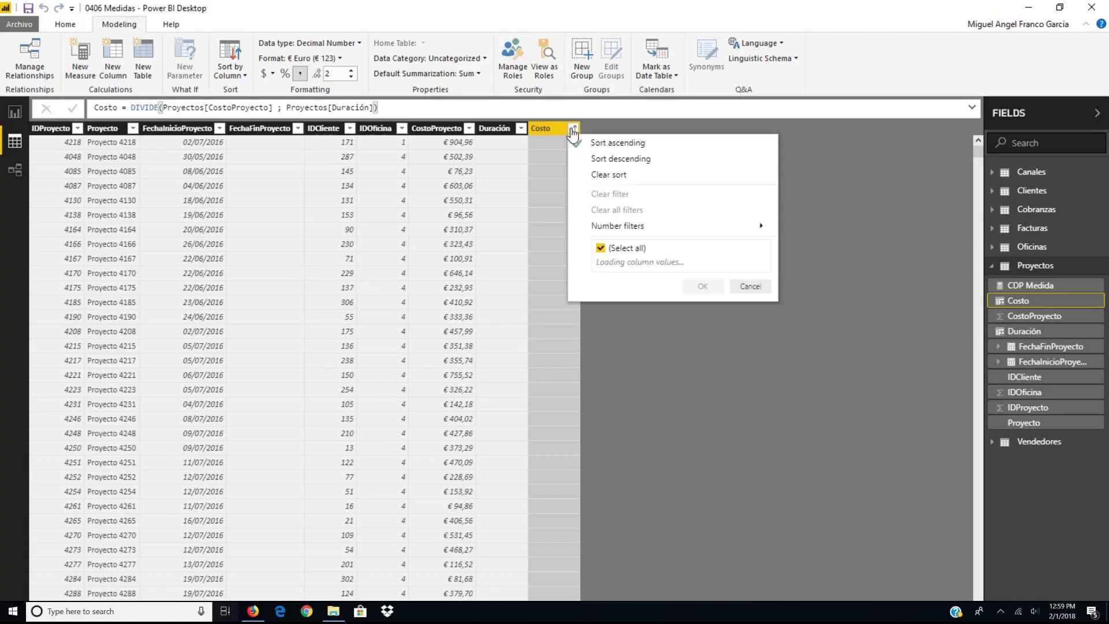
left_click(599, 160)
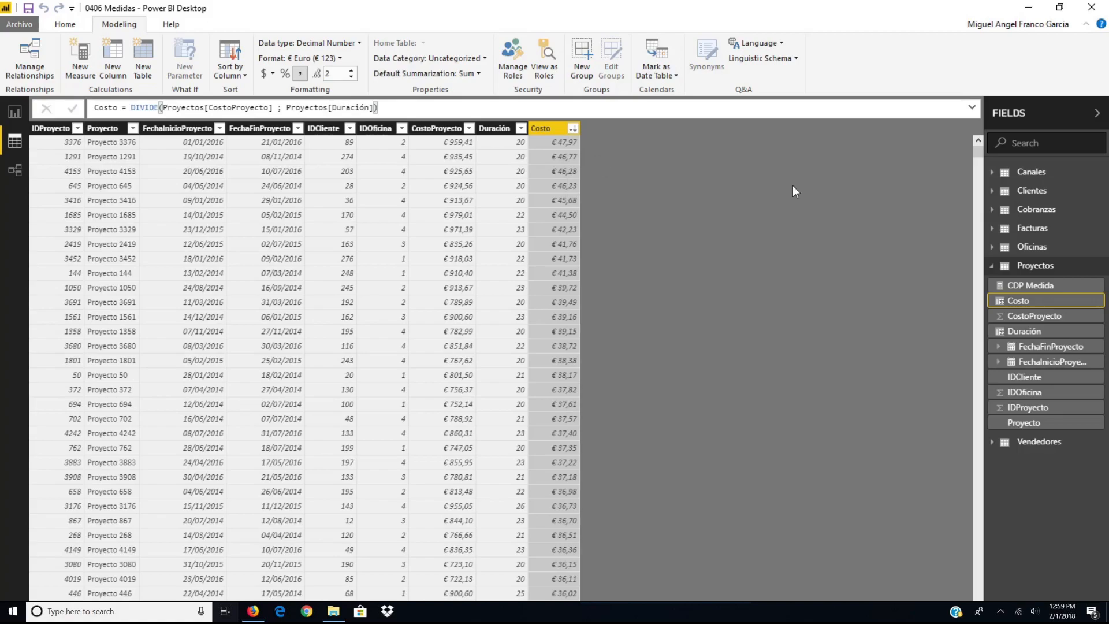
Create a new measure in the Proyectos table and name it "Coste diario proyecto"
right_click(1034, 270)
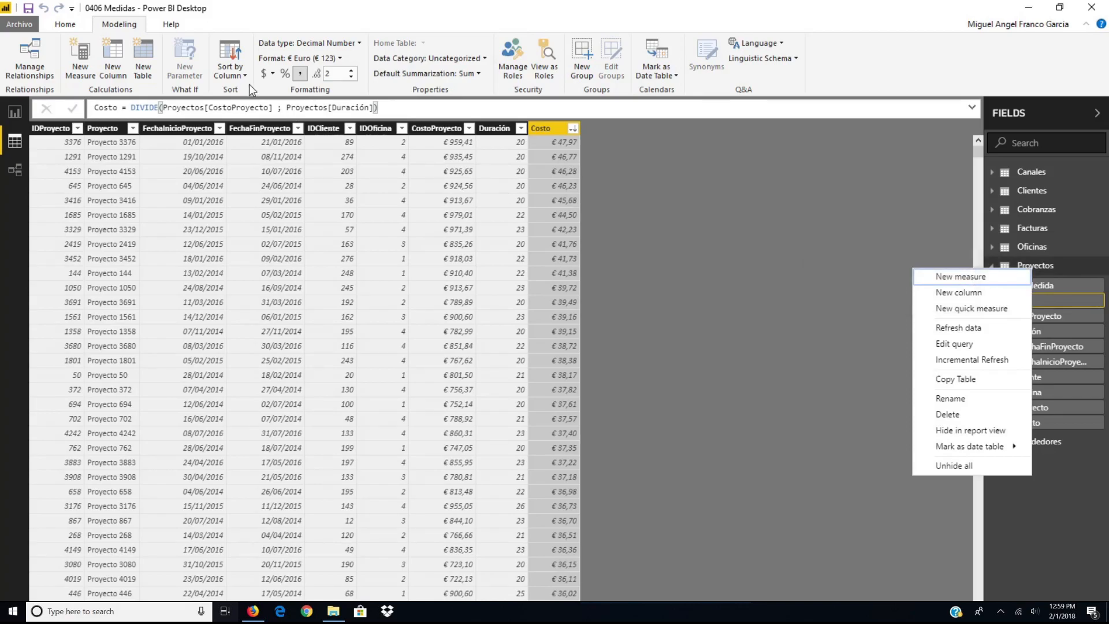
left_click(80, 65)
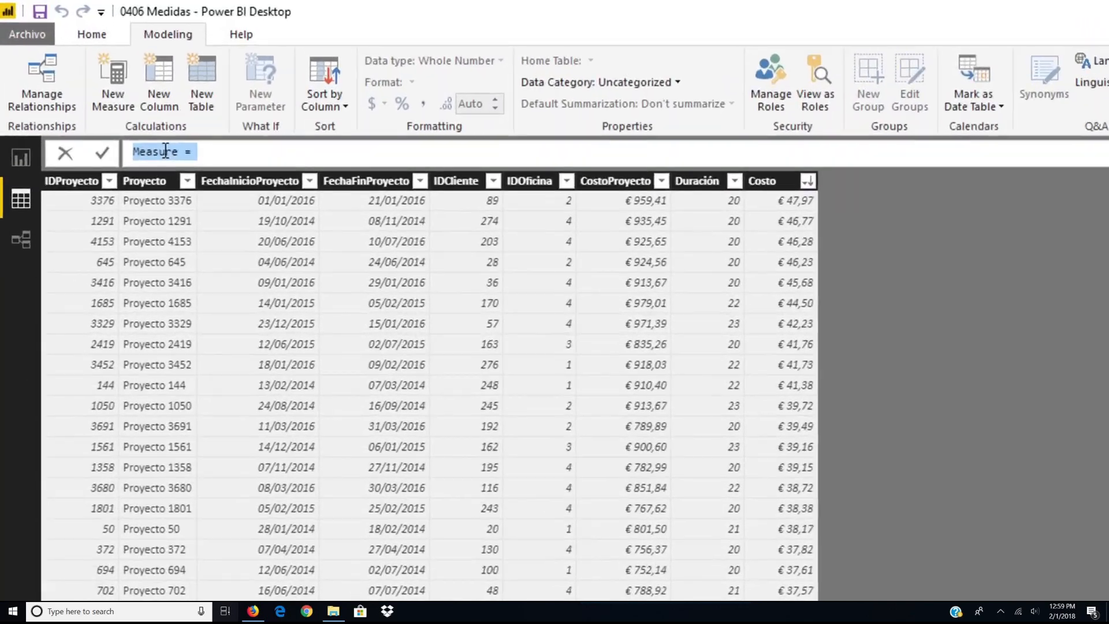
type("Coste")
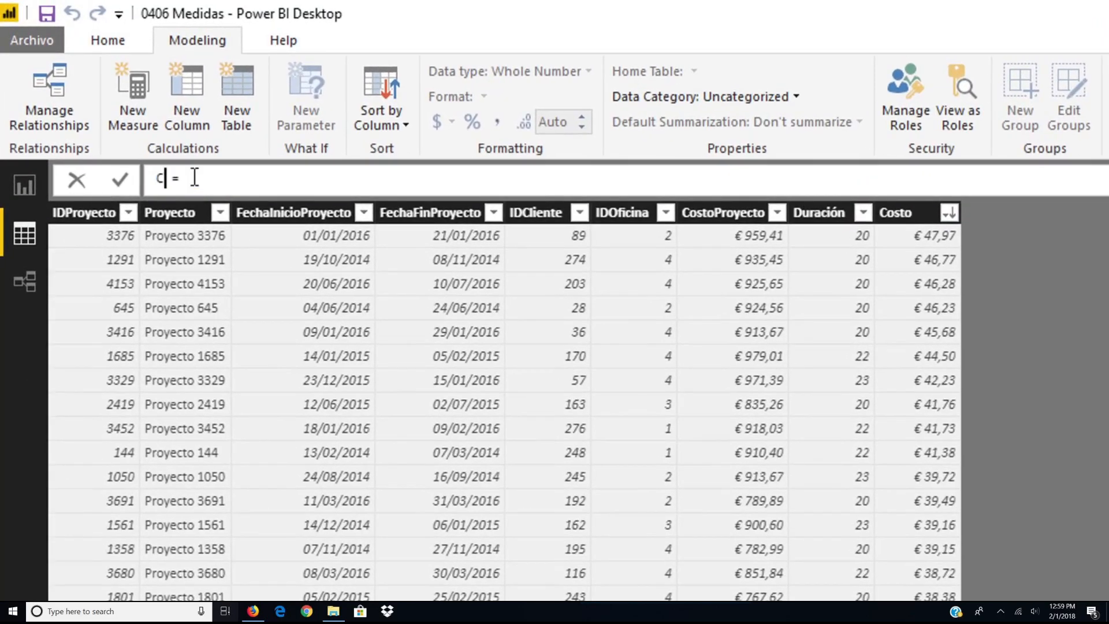
type(" diario")
type(" proyect")
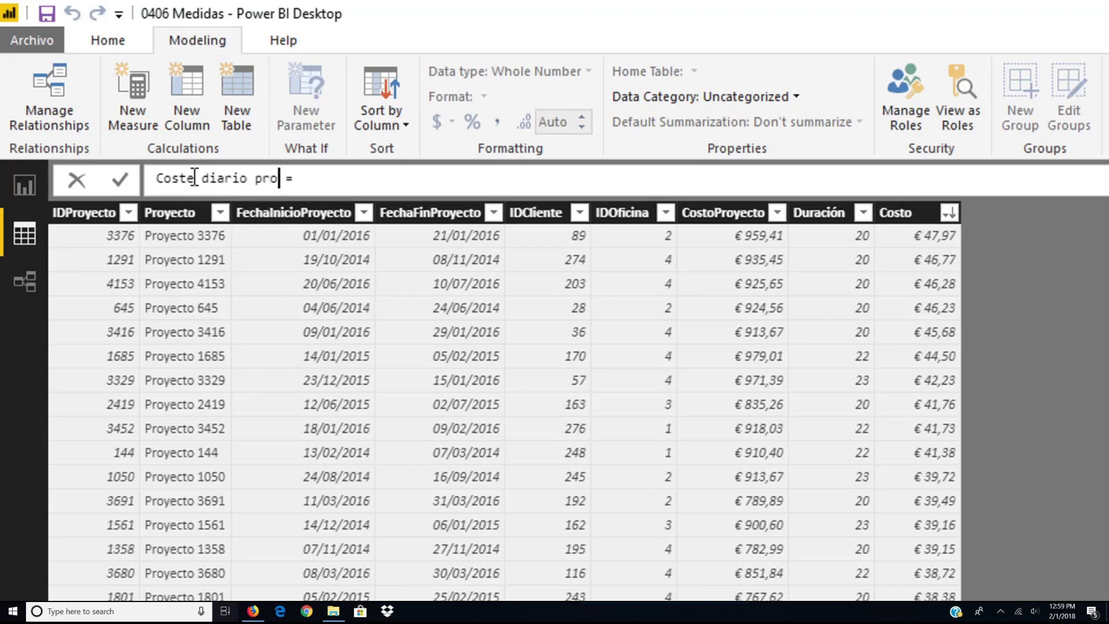
type("o")
left_click(435, 179)
type("c")
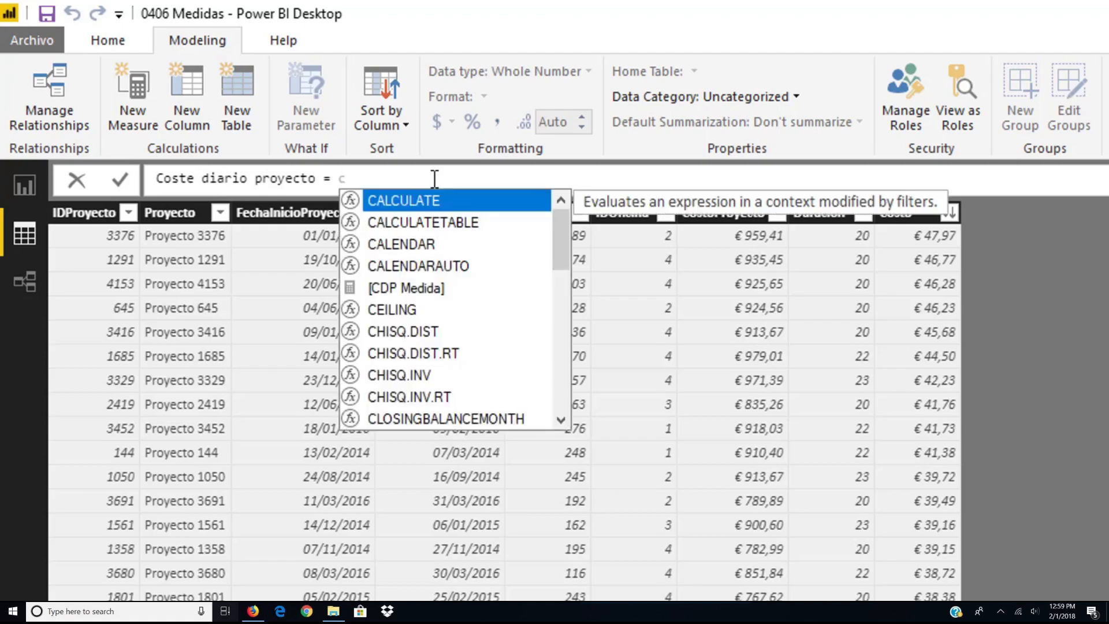
type("os")
key("BackSpace")
key("BackSpace")
key("BackSpace")
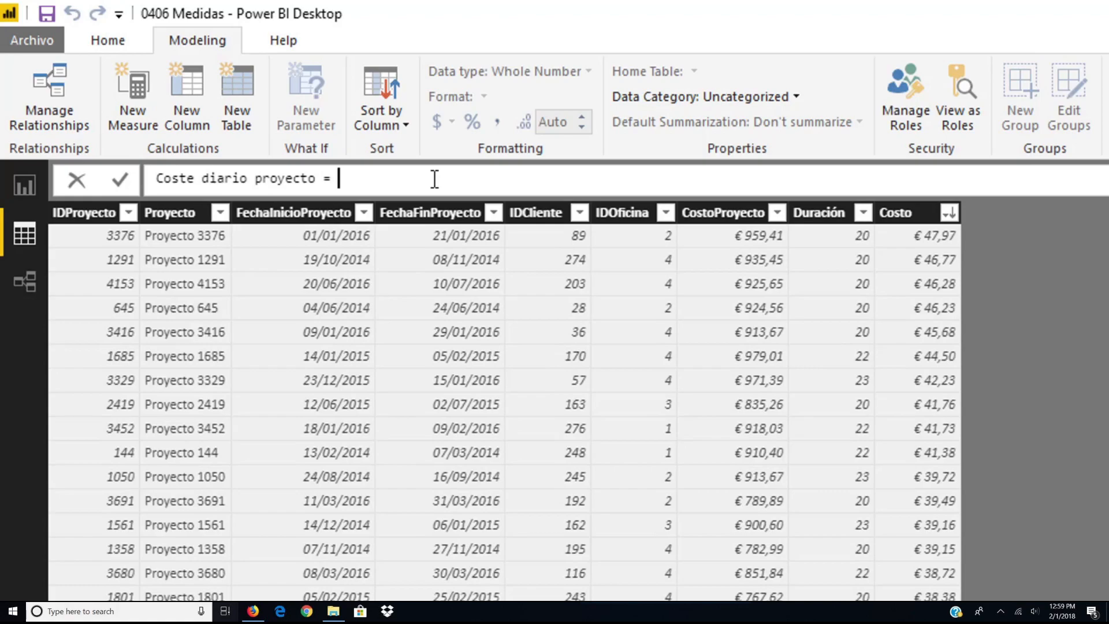
Define the "Coste diario proyecto" measure as Proyectos[CostoProyecto] / Proyectos[Duracion]
type("Pro")
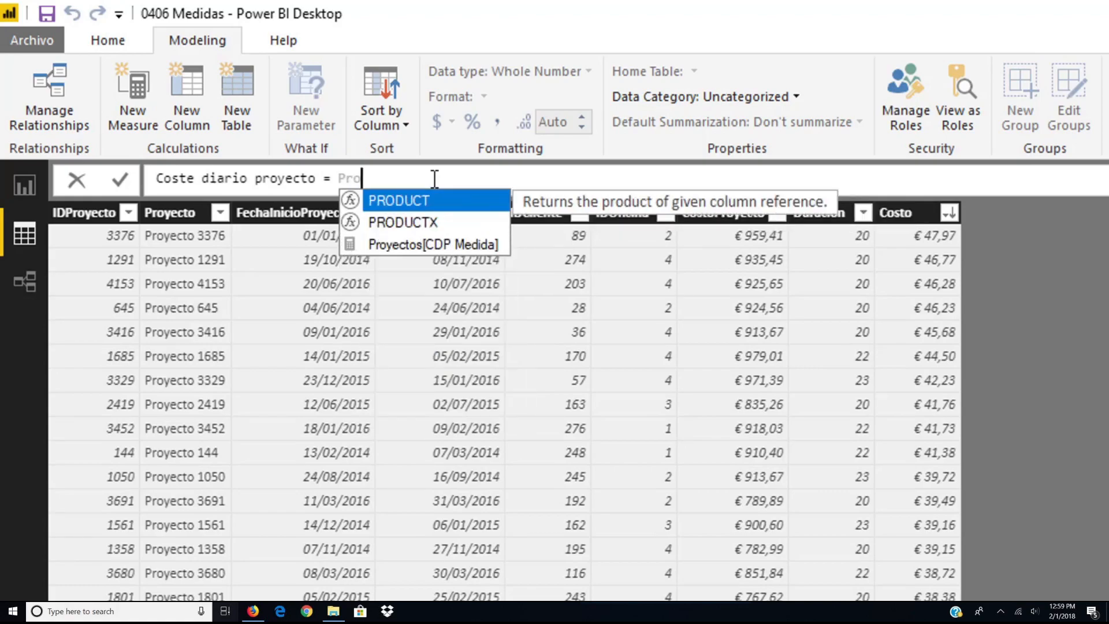
type("yectos[")
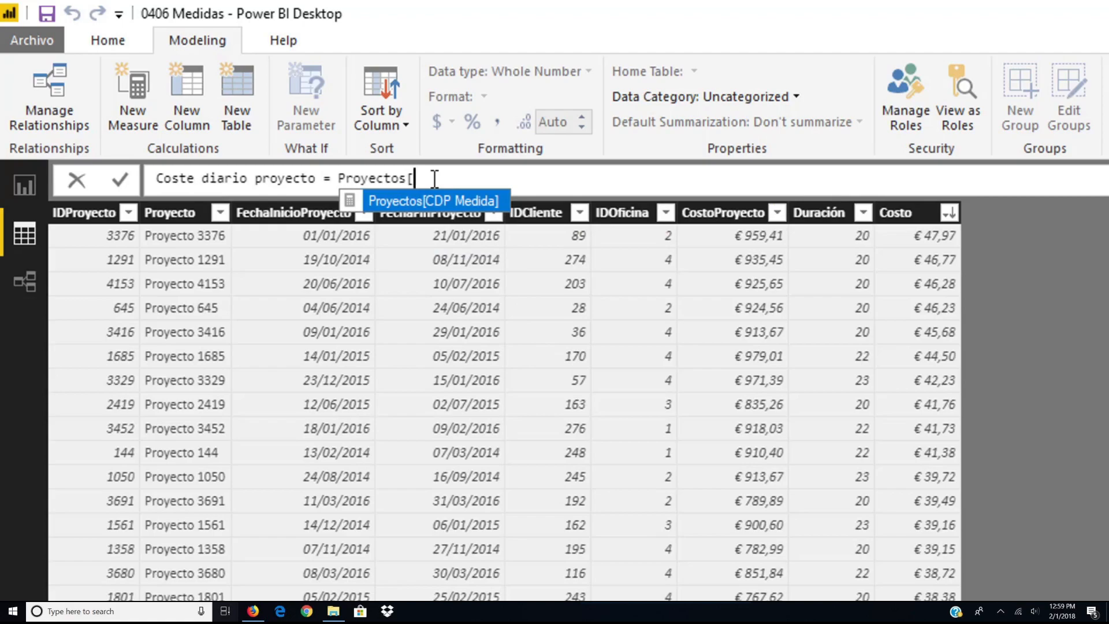
type("Costo")
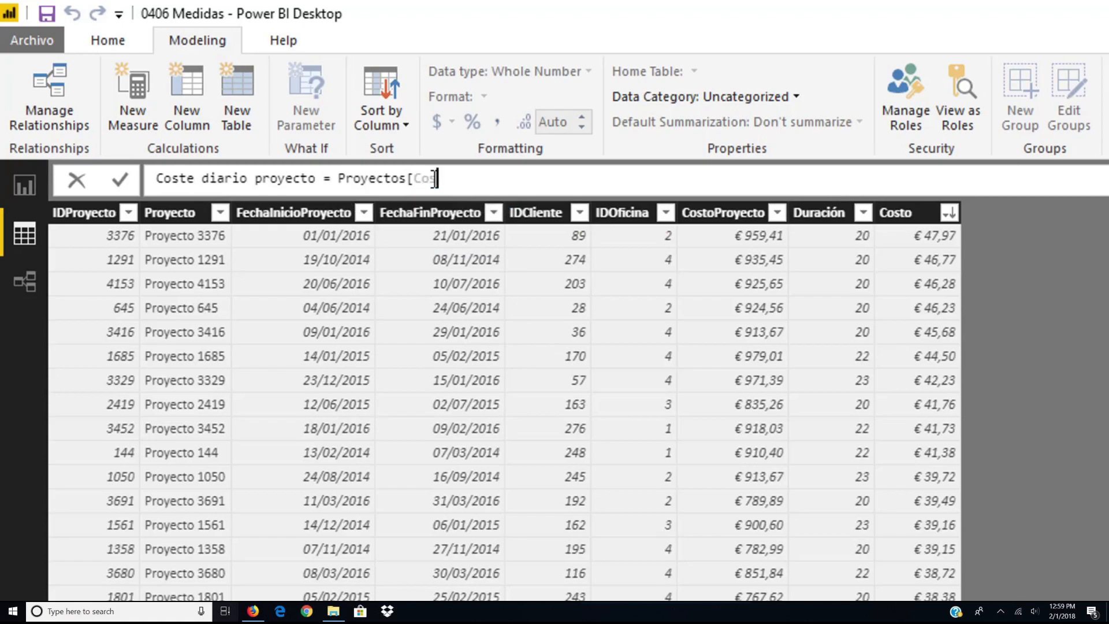
type("Proyecto] / ")
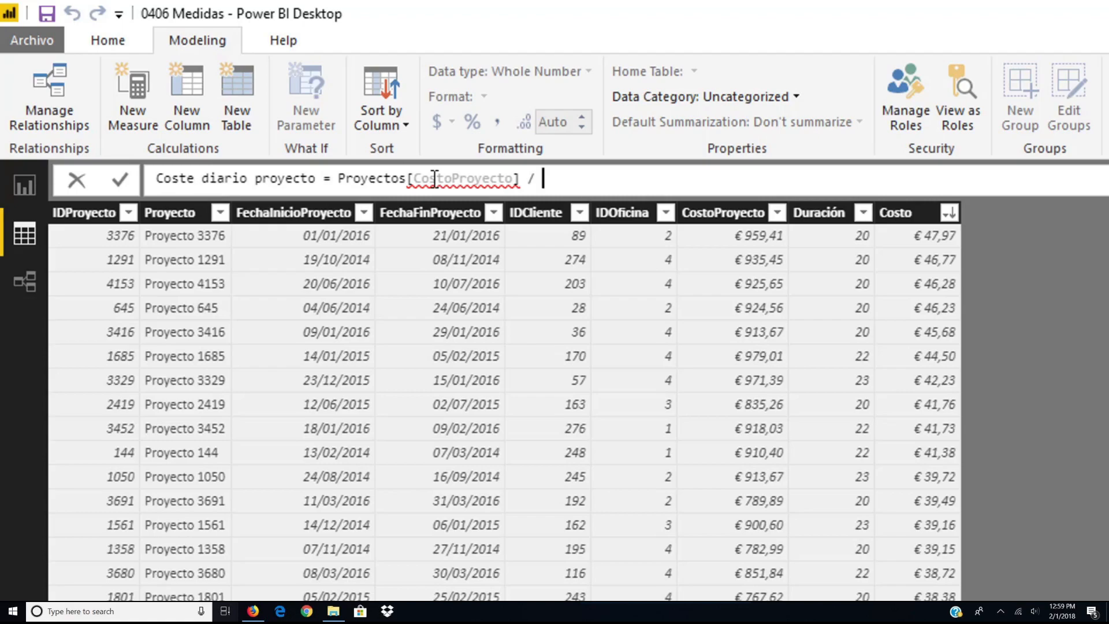
type("Pro")
type("ye")
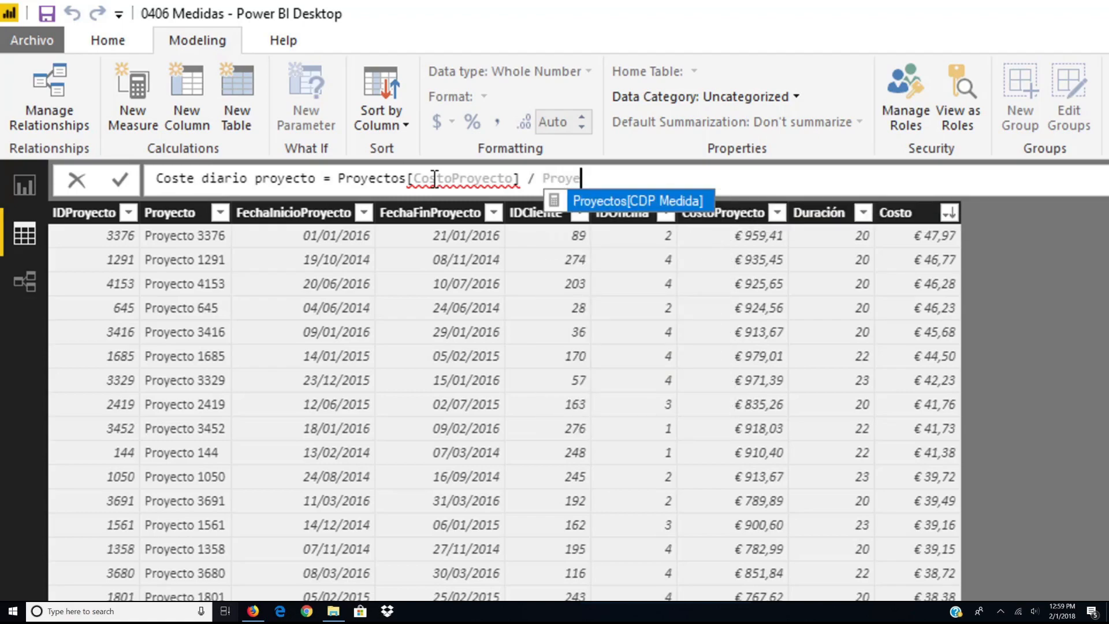
type("ctos[")
type("Duracion")
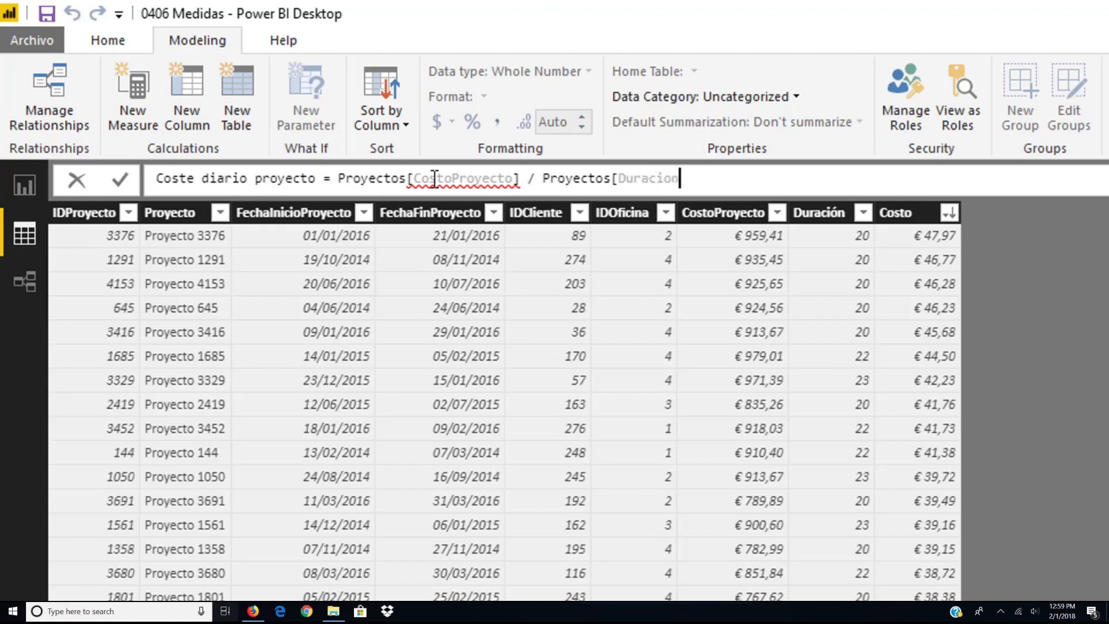
type("]")
key("Return")
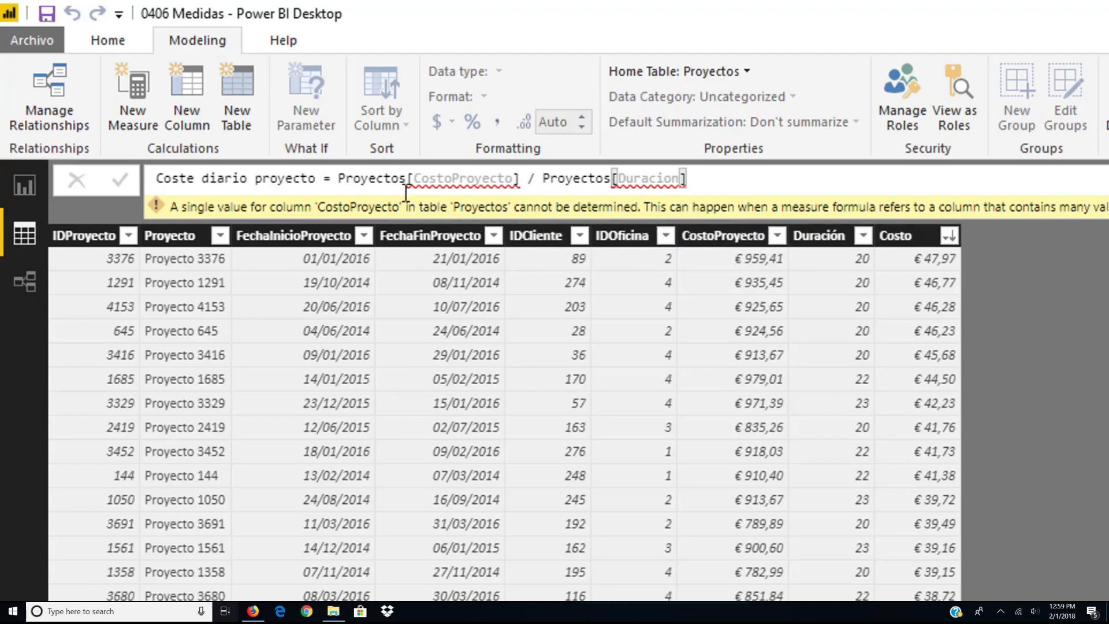
Rewrite the measure formula as SUM(Proyectos[CostoProyecto]) / SUM(Proyectos[Duración]), then open the report view
left_click(340, 182)
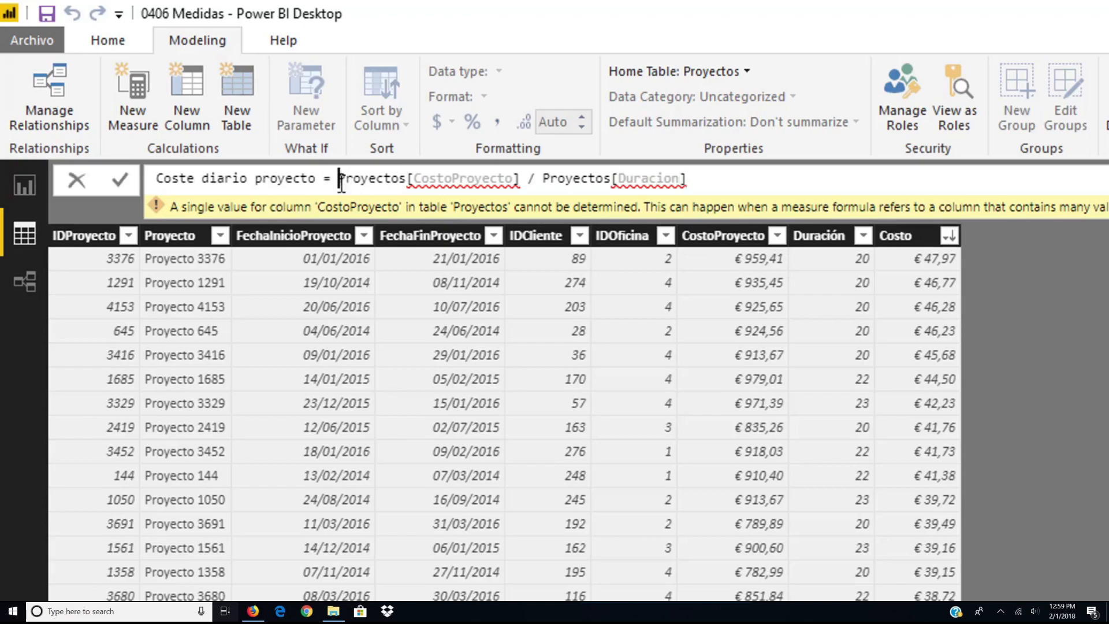
type("sum")
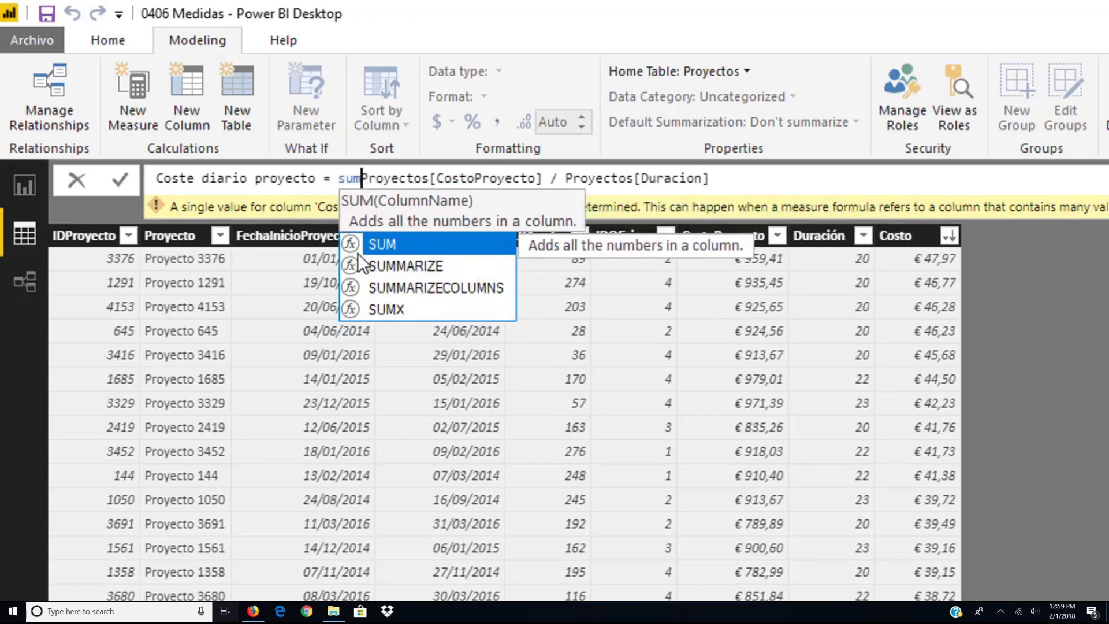
key("Tab")
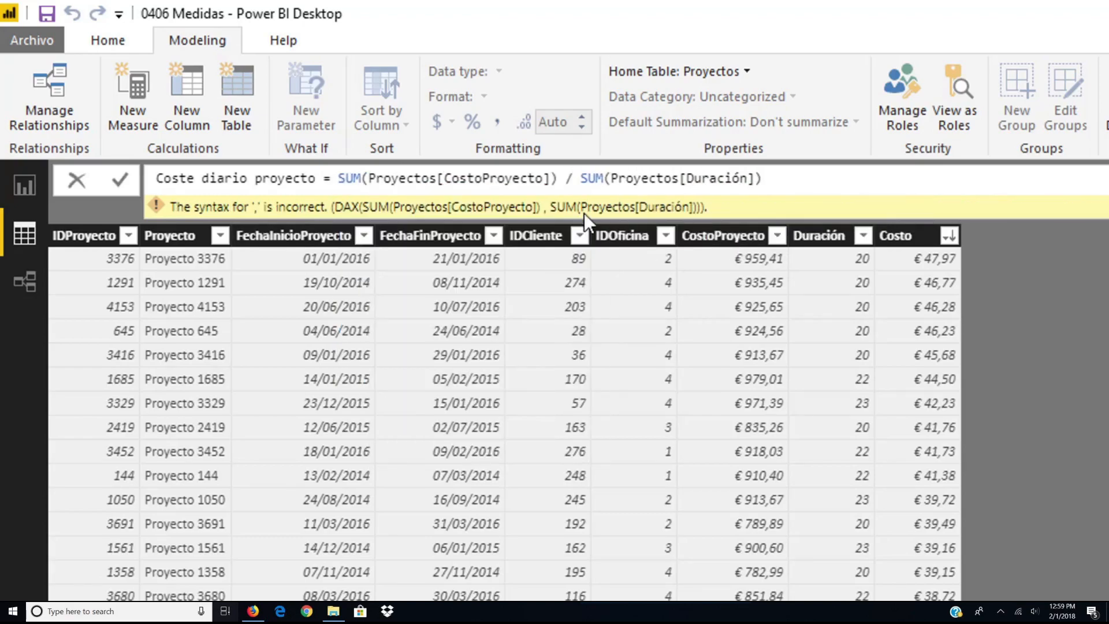
key("Return")
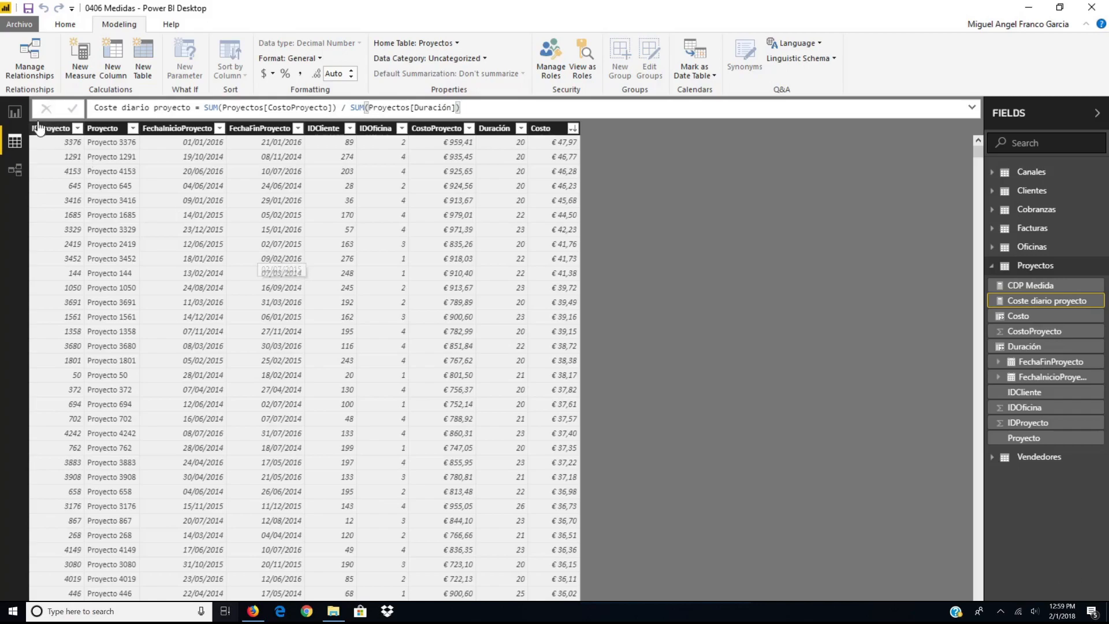
left_click(16, 113)
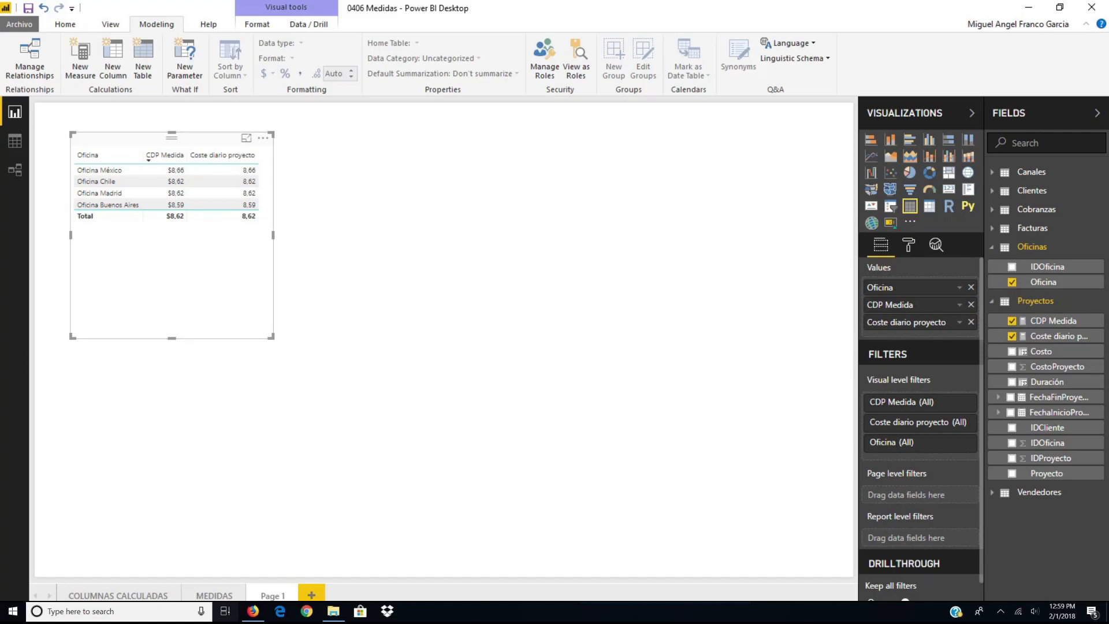
Switch to the VENTA CELULARES workbook in Excel and examine the PRECIO and DURACION values of TIENDA1 and TIENDA2
key("alt+Tab")
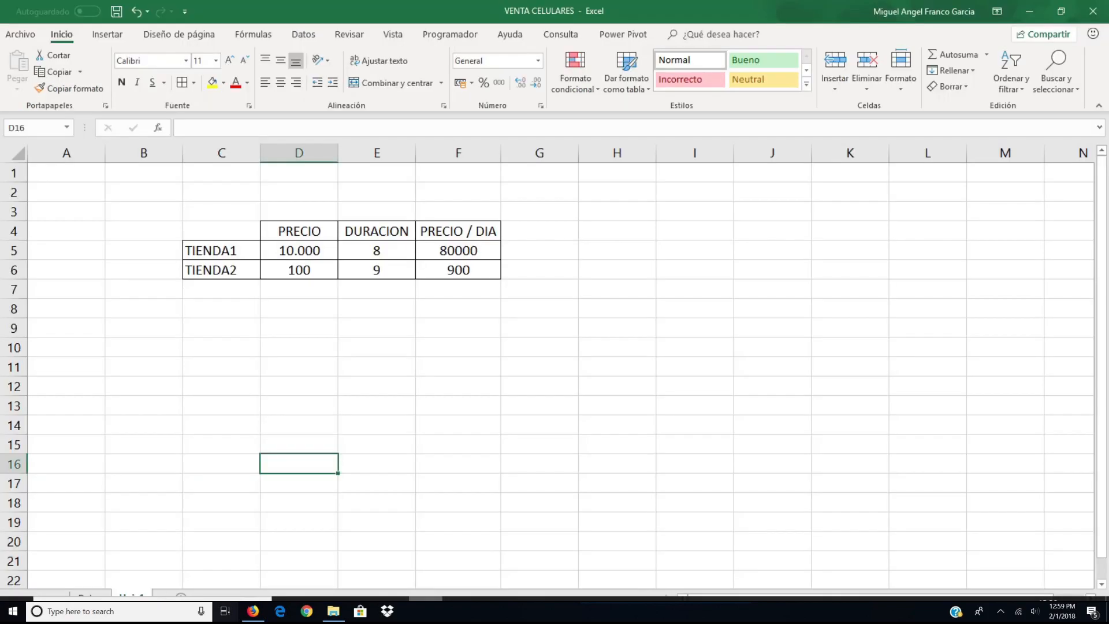
left_click(314, 349)
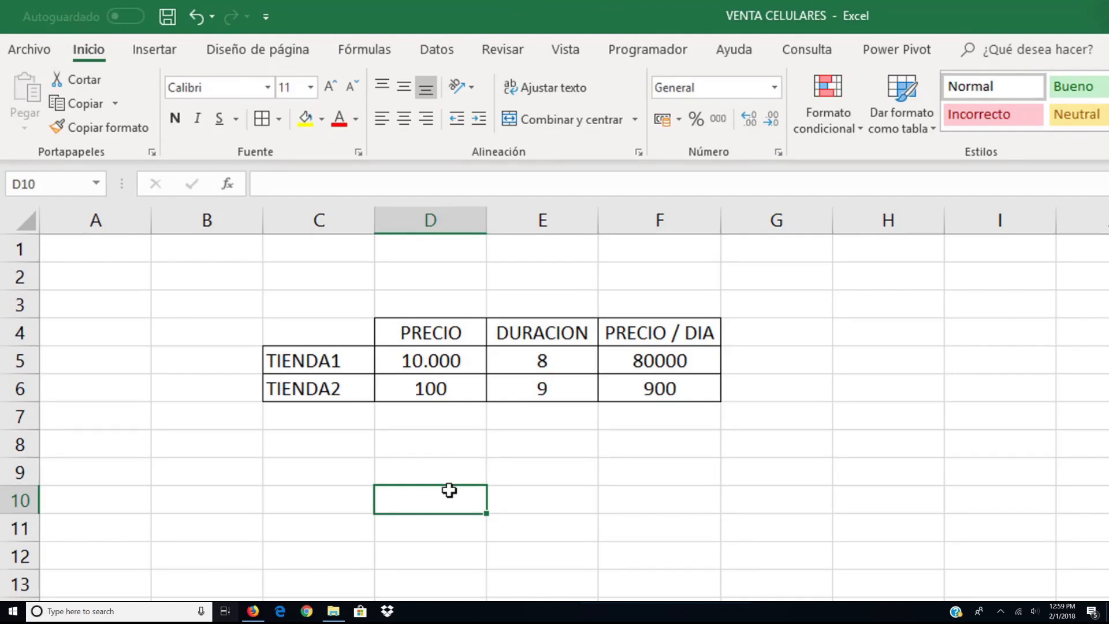
left_click(477, 360)
key("ctrl+v")
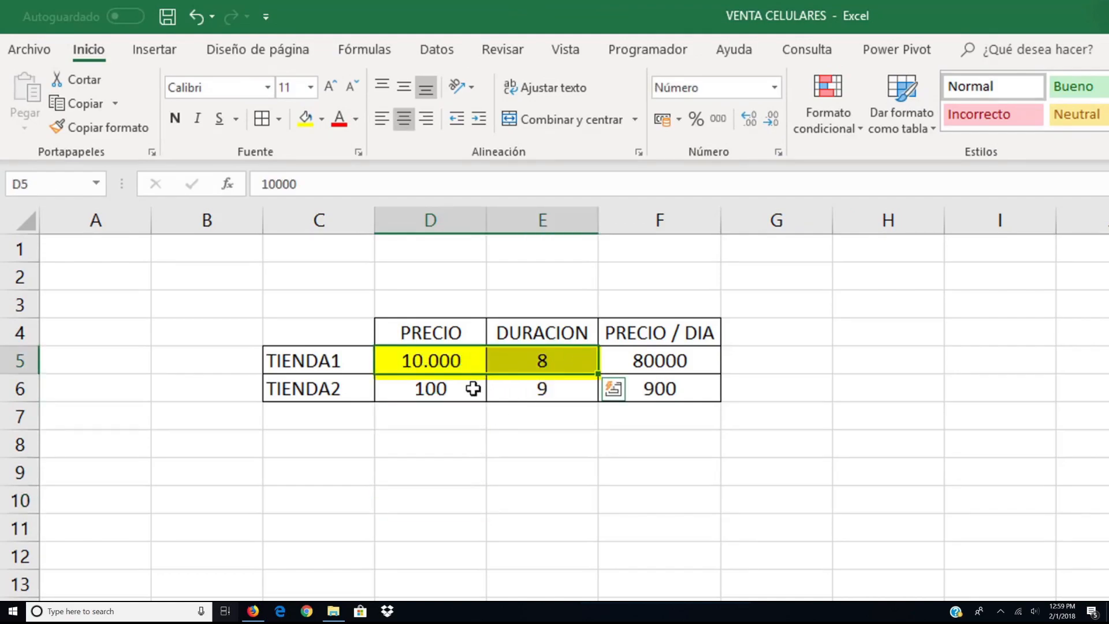
left_click_drag(474, 388, 551, 388)
key("ctrl+v")
key("ctrl+z")
key("ctrl+z")
left_click(554, 507)
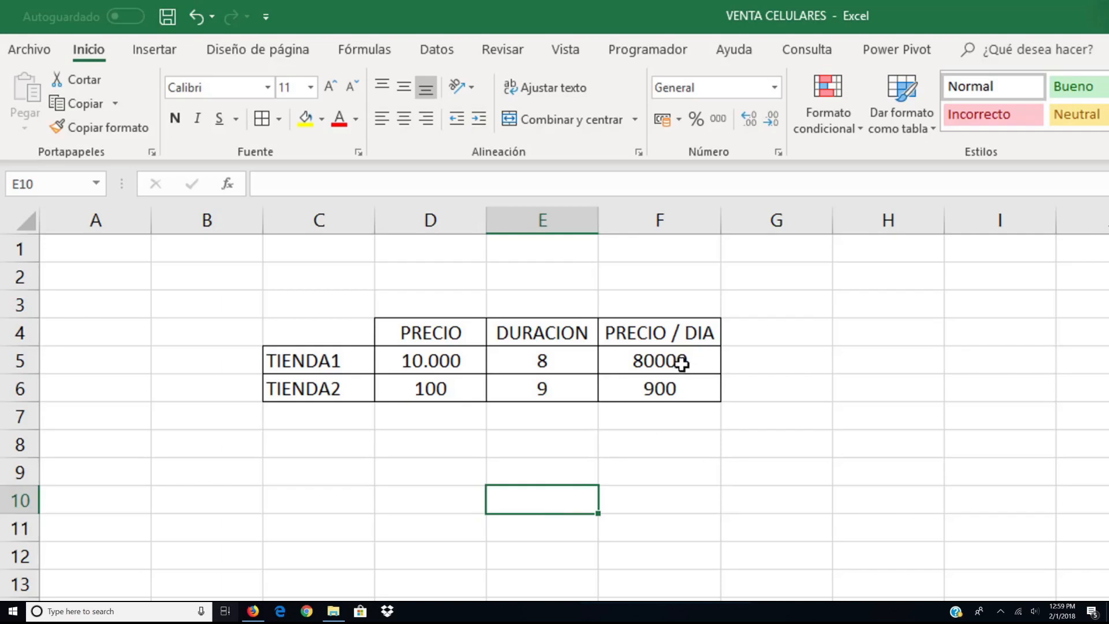
Inspect how the PRECIO / DIA cells of both stores relate to their DURACION and PRECIO cells
left_click(634, 369)
left_click(568, 361)
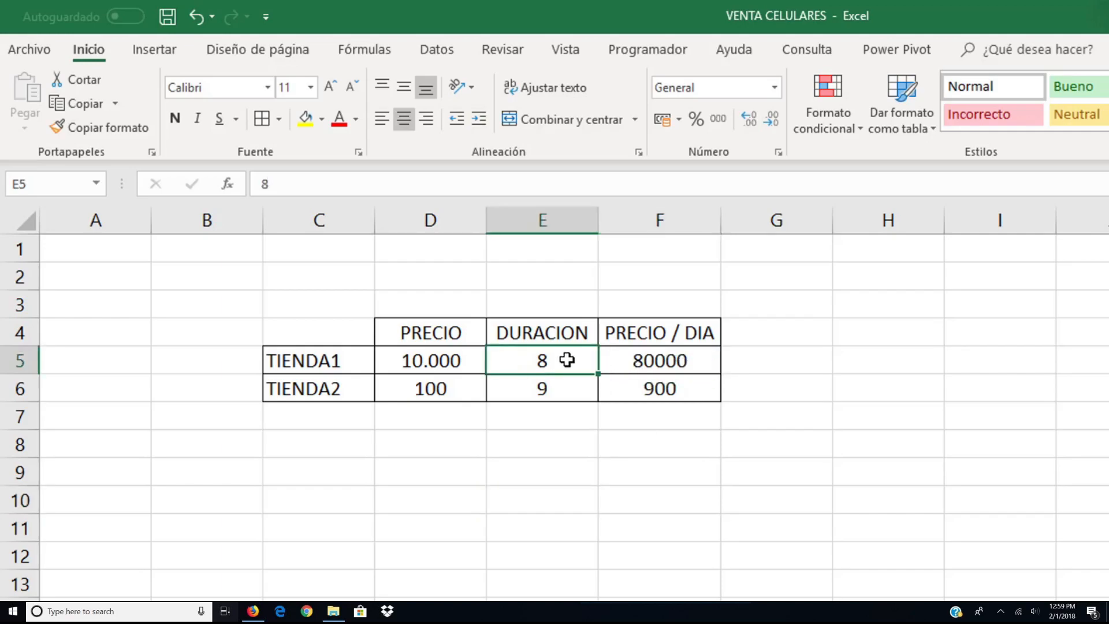
left_click(434, 362)
left_click(656, 388)
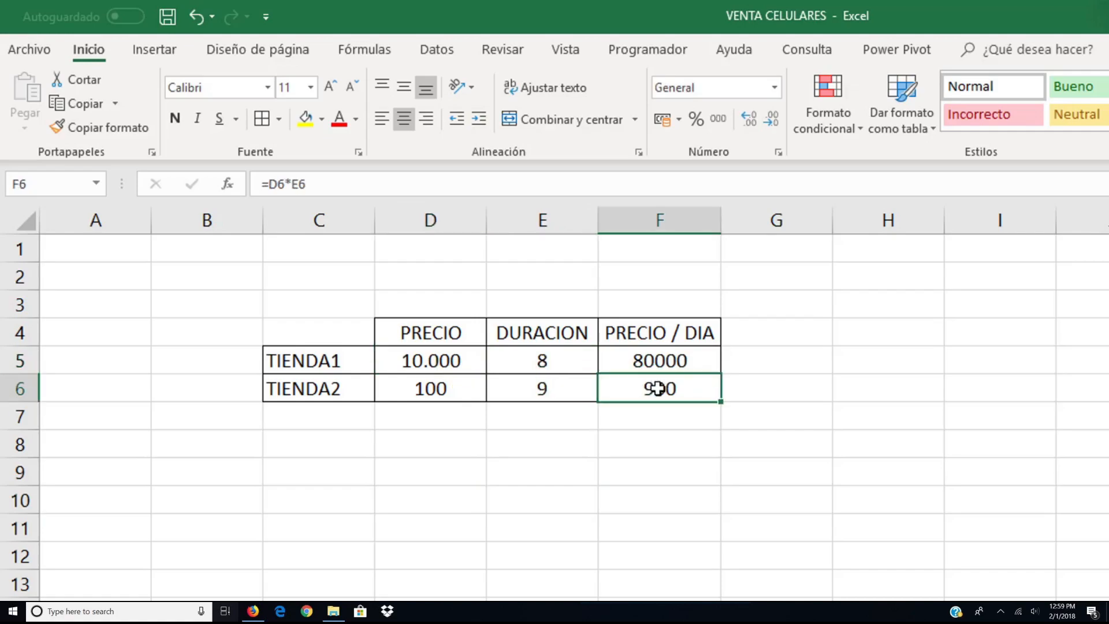
left_click(543, 387)
left_click(435, 390)
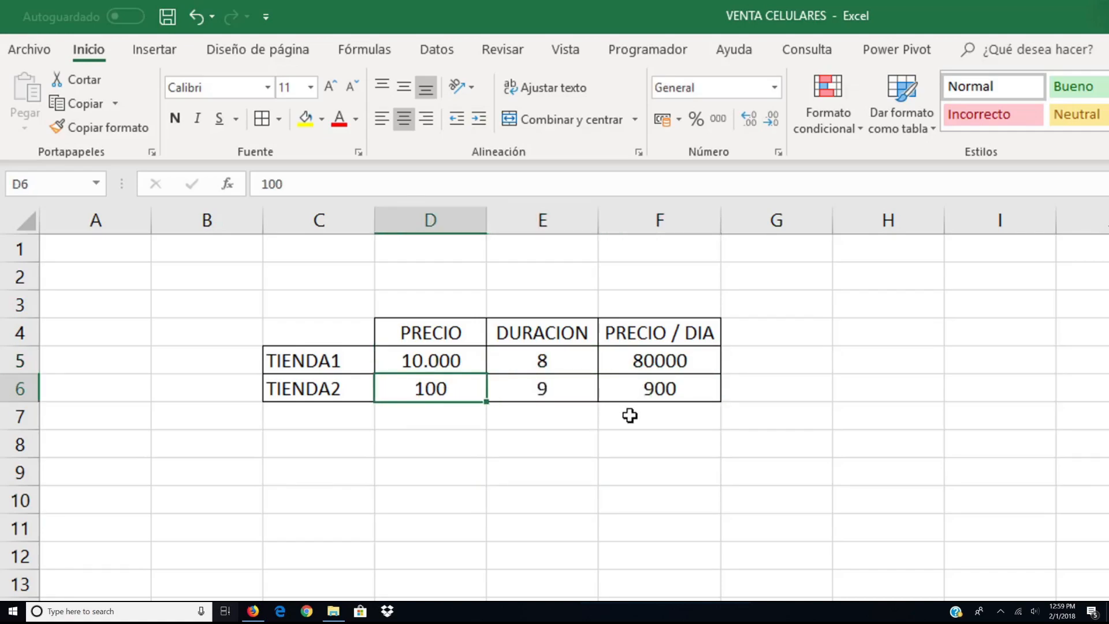
Calculate the average of the two PRECIO / DIA values (F5:F6) in cell F7 with PROMEDIO
left_click(656, 418)
type("=PA")
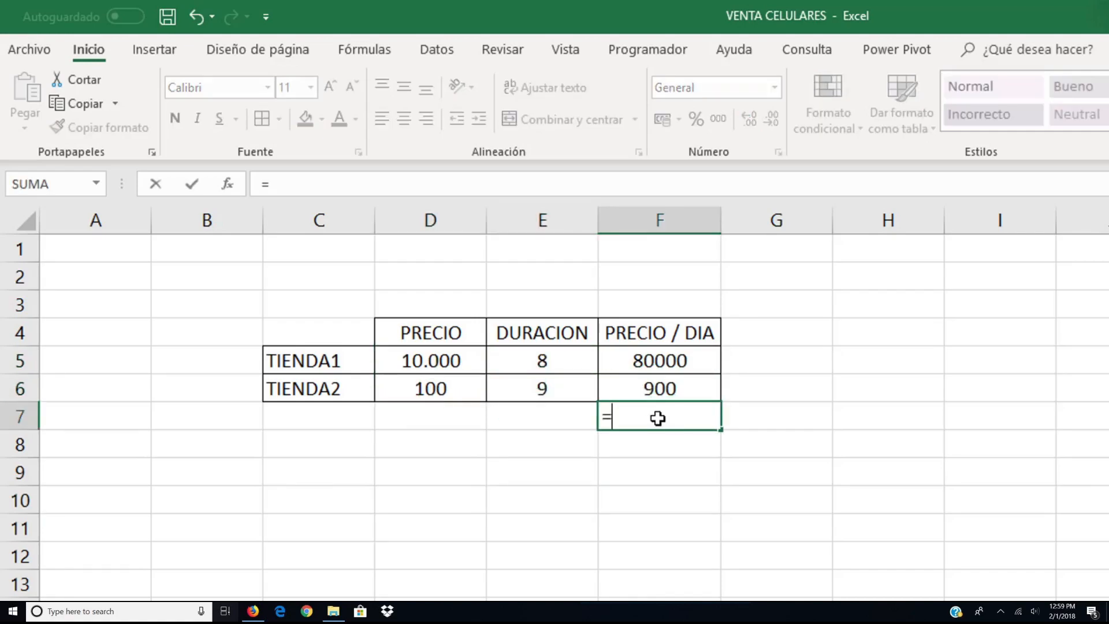
key("BackSpace")
type("R")
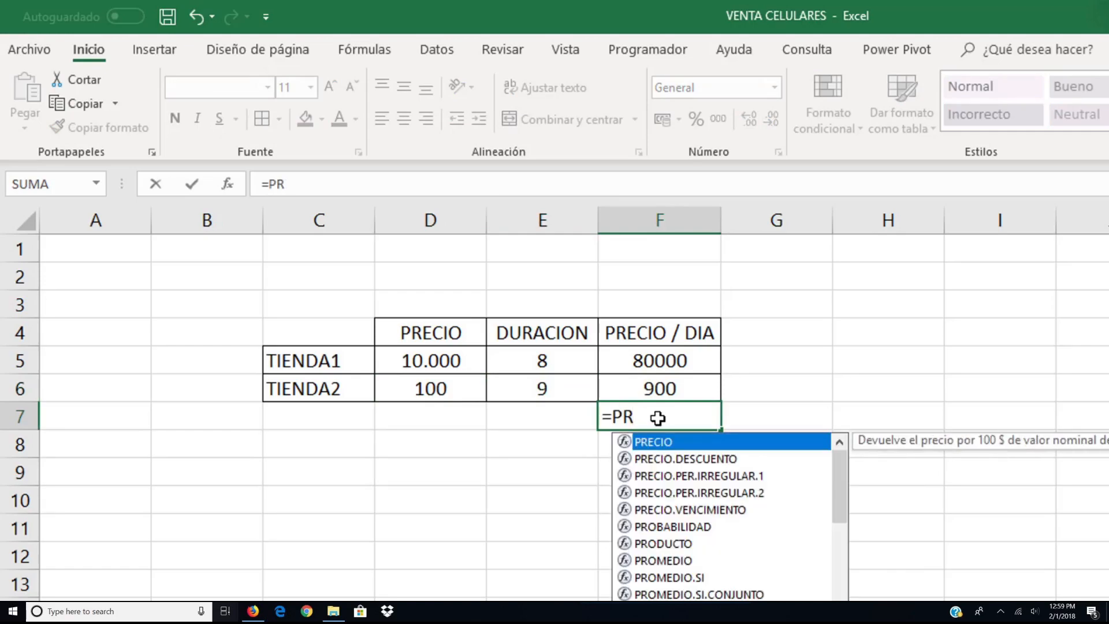
type("OME")
key("Tab")
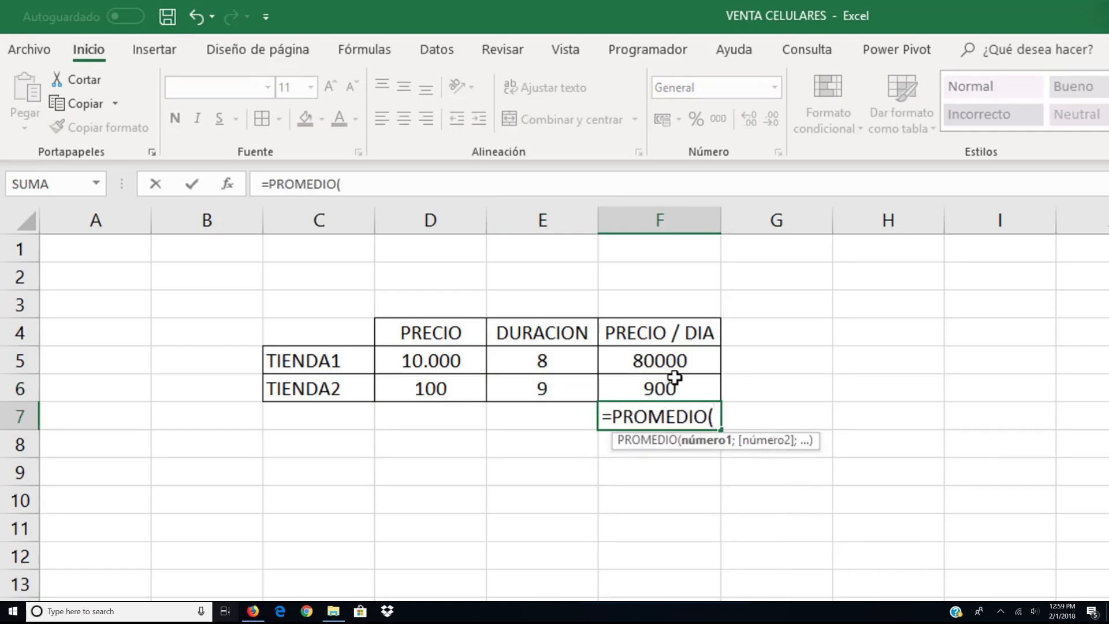
left_click_drag(684, 357, 684, 384)
key("Return")
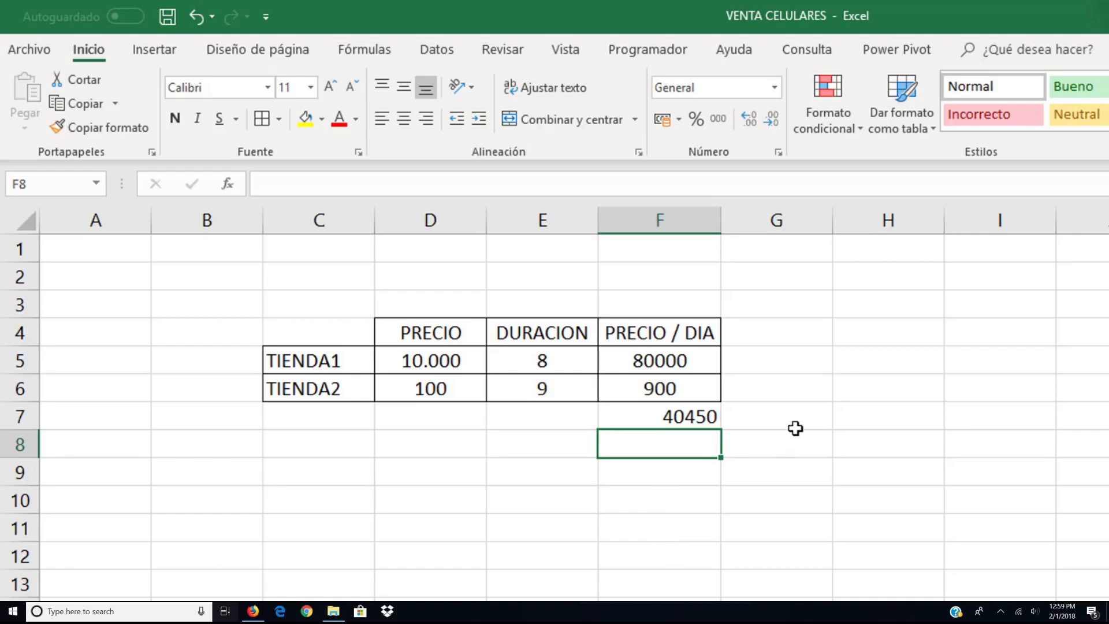
Divide the total PRECIO by the total DURACION in cell G7 with =SUMA(D5:D6)/SUMA(E5:E6)
left_click(774, 415)
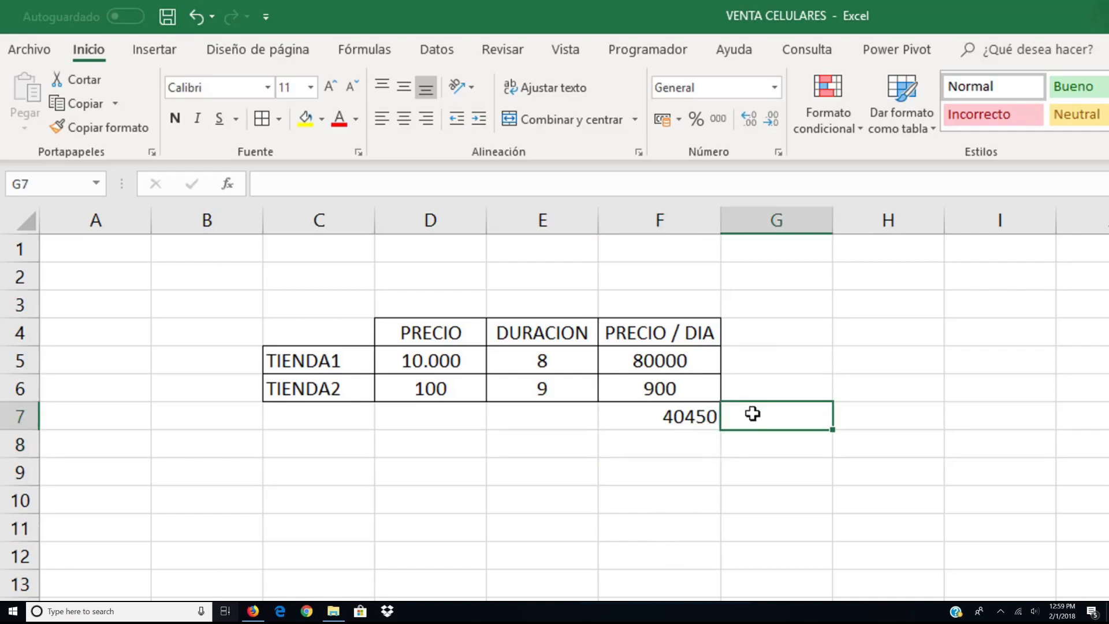
left_click_drag(445, 360, 443, 382)
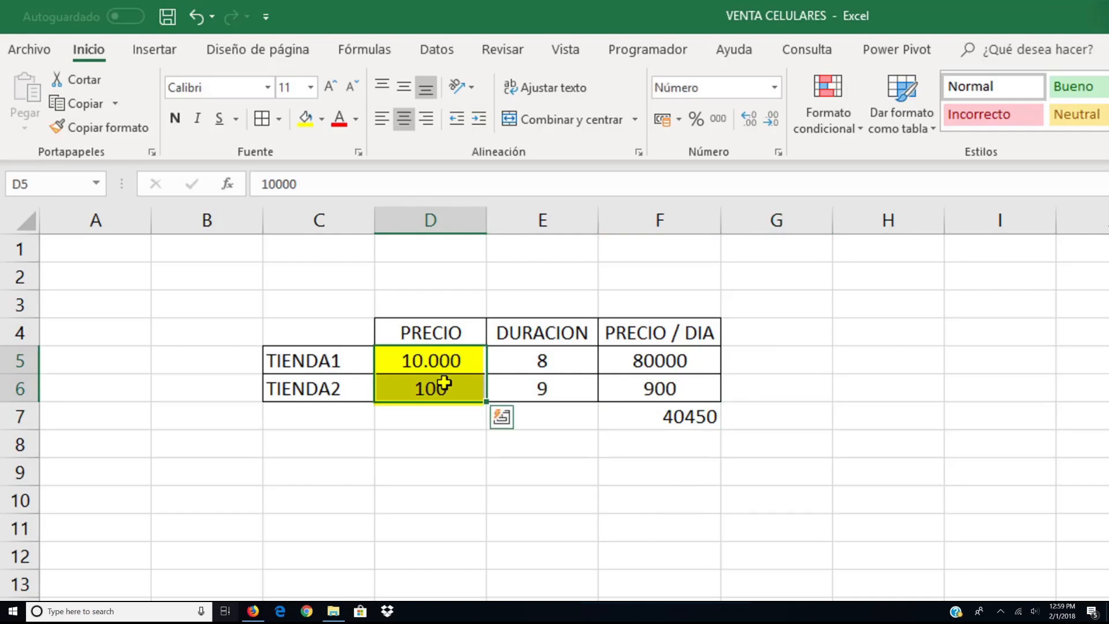
left_click(546, 361)
left_click_drag(546, 361, 544, 383)
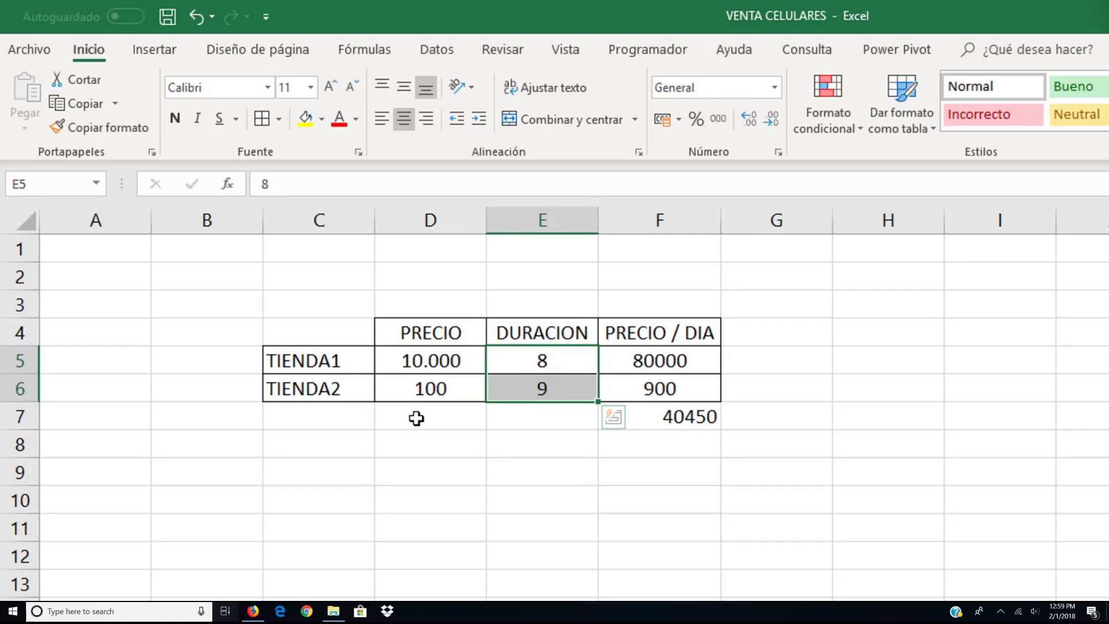
left_click(773, 419)
type("=")
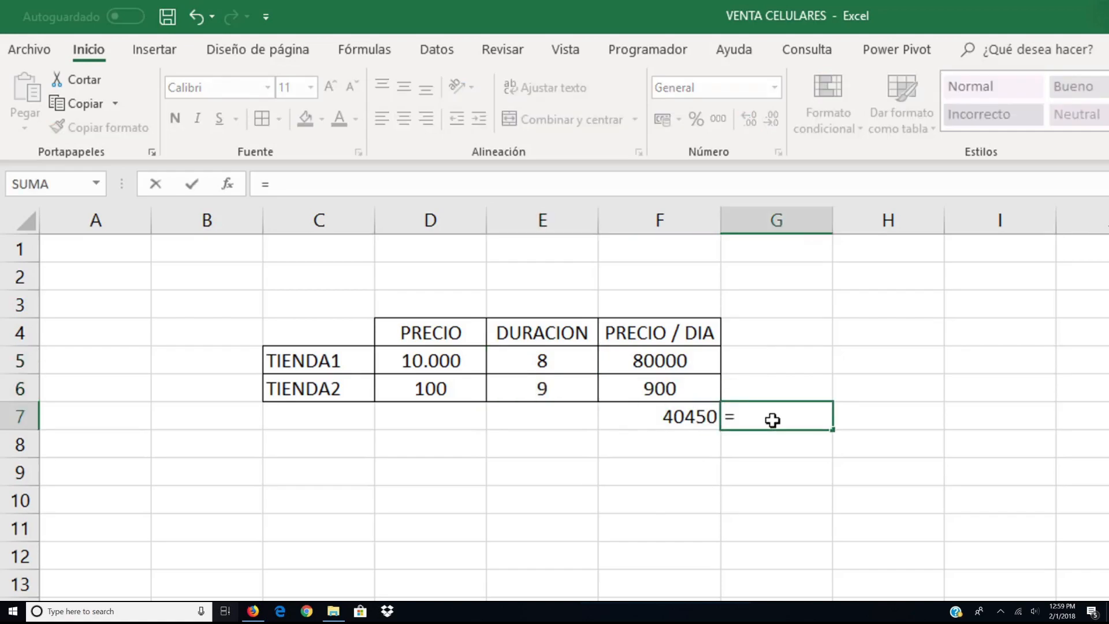
type("SUMA(")
left_click_drag(451, 362, 450, 380)
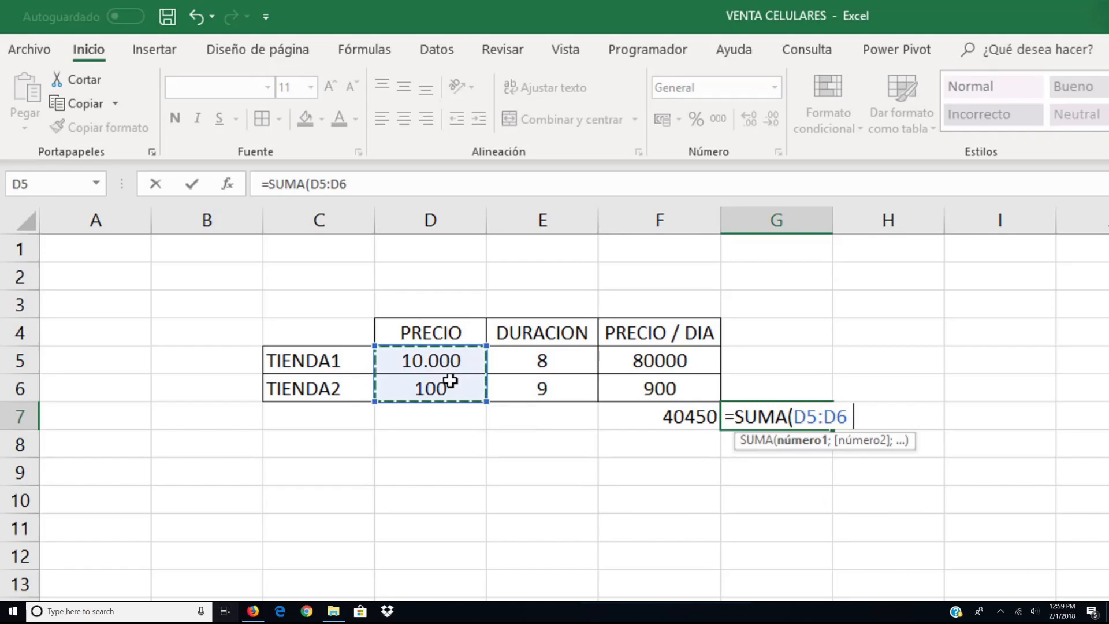
type(")/SUM")
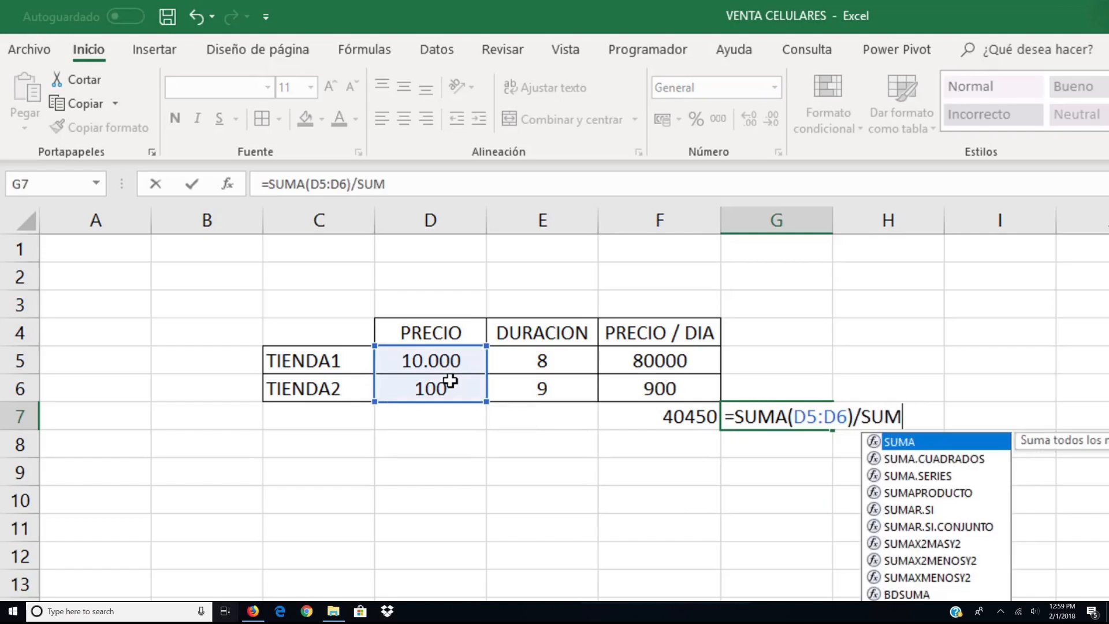
type("A(")
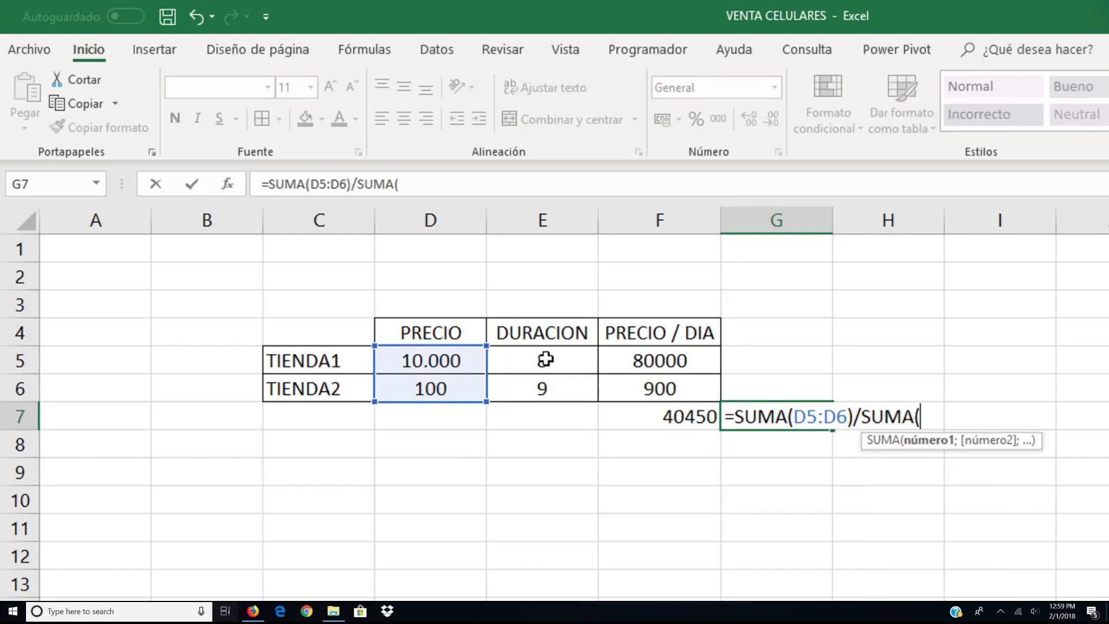
left_click_drag(546, 358, 547, 388)
type(")")
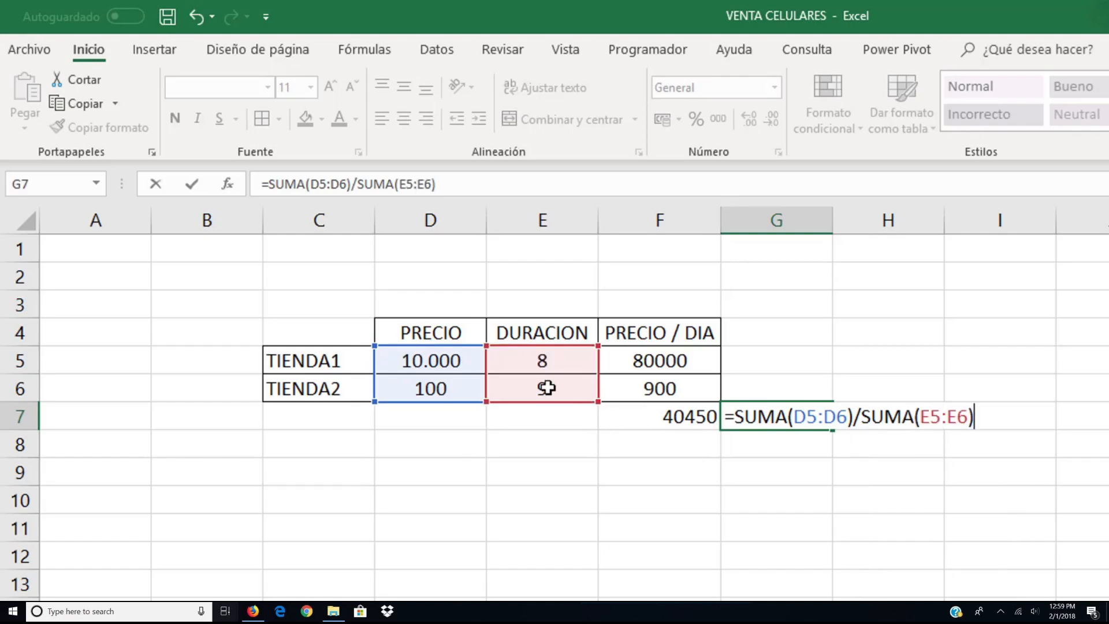
key("Return")
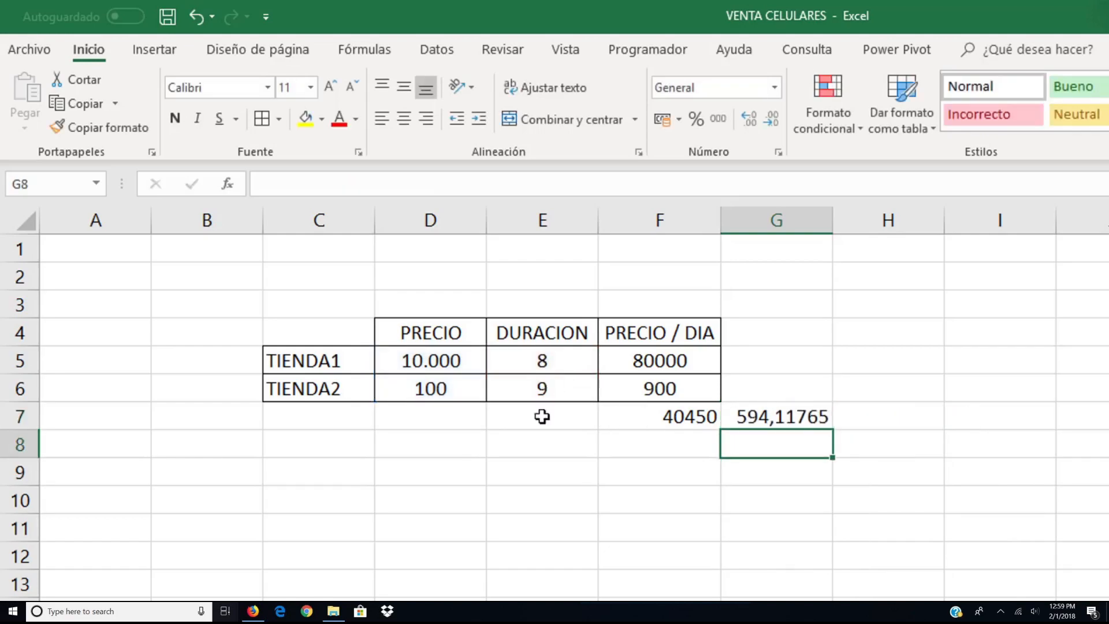
left_click(784, 414)
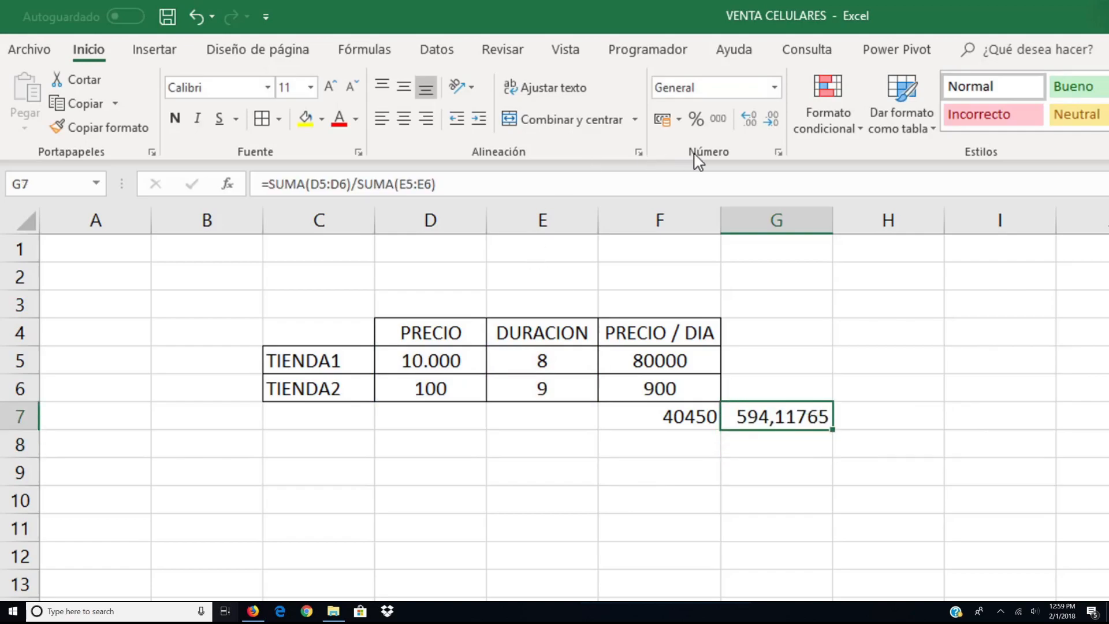
Reduce the number format of the division result in cell G7 to zero decimal places
left_click(772, 119)
left_click(772, 119)
left_click(773, 120)
left_click(773, 119)
left_click(772, 119)
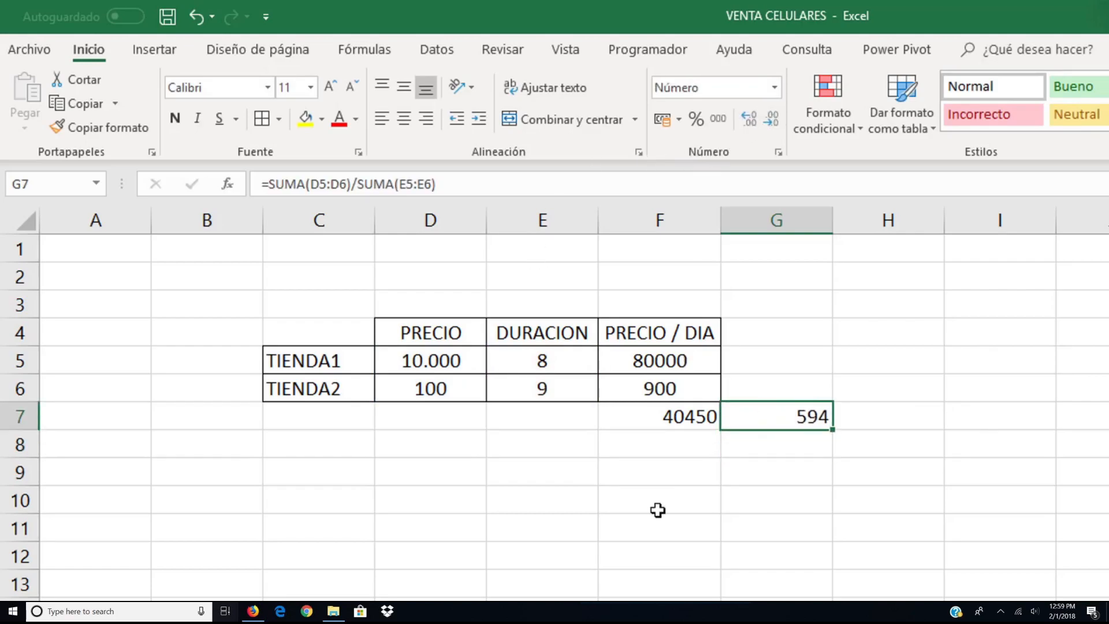
left_click(650, 553)
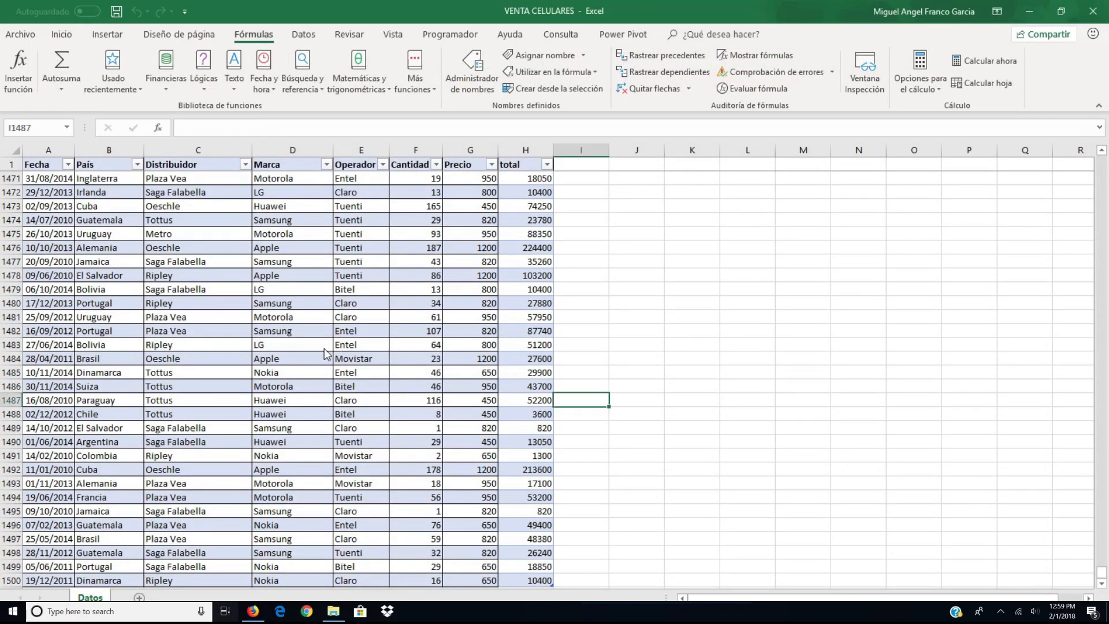
Create a pivot table from Tabla1 on a new worksheet, with País as rows and the sum of total as values
key("ctrl+Home")
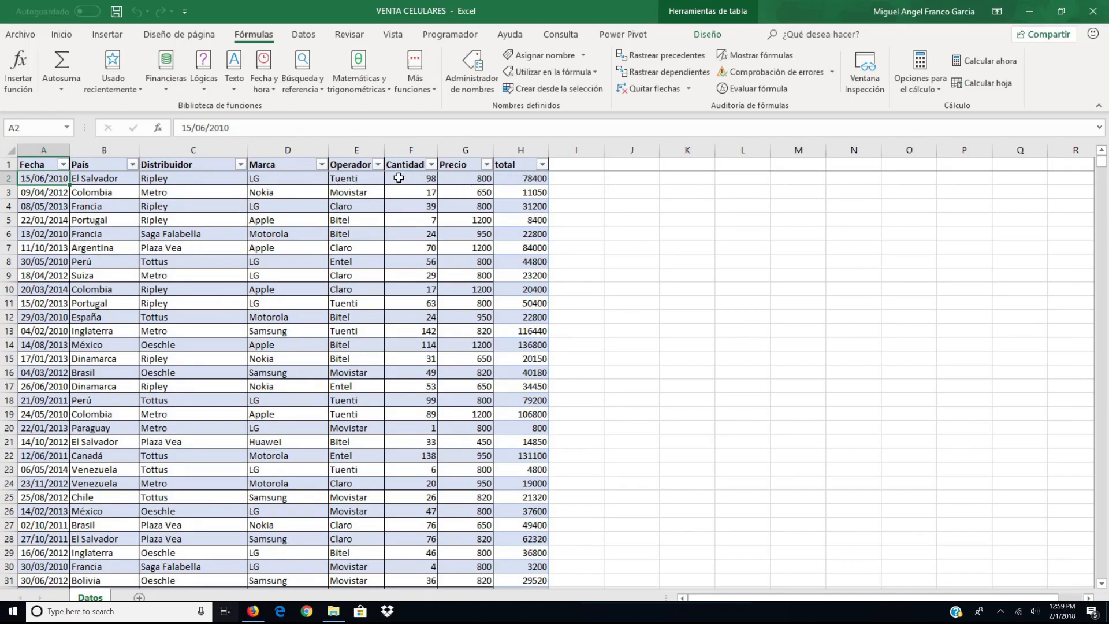
left_click(118, 35)
left_click(21, 69)
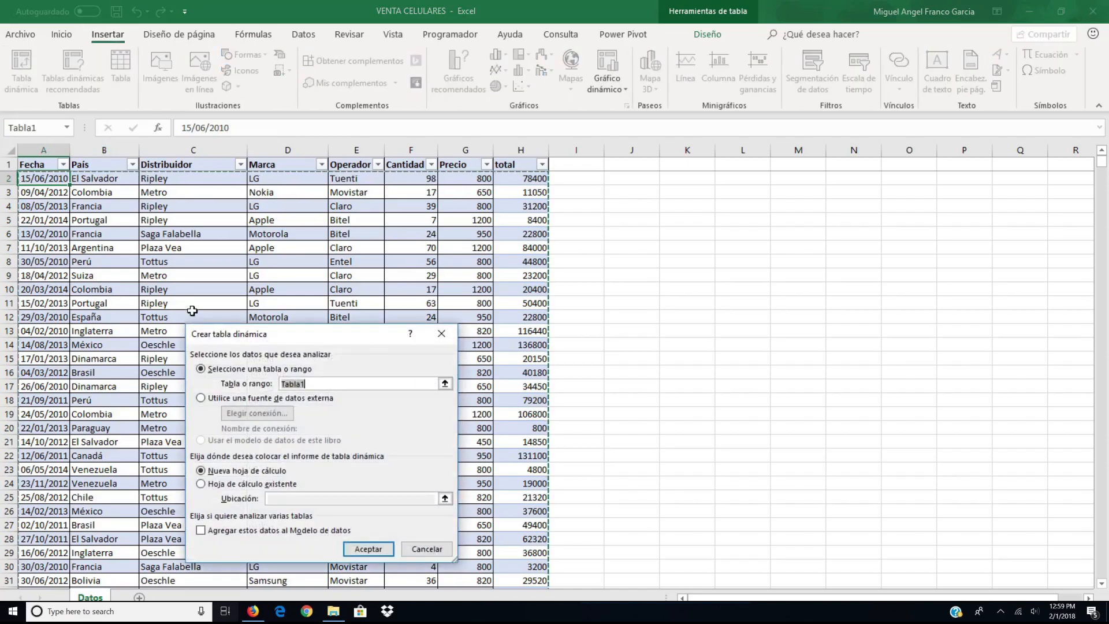
left_click(357, 547)
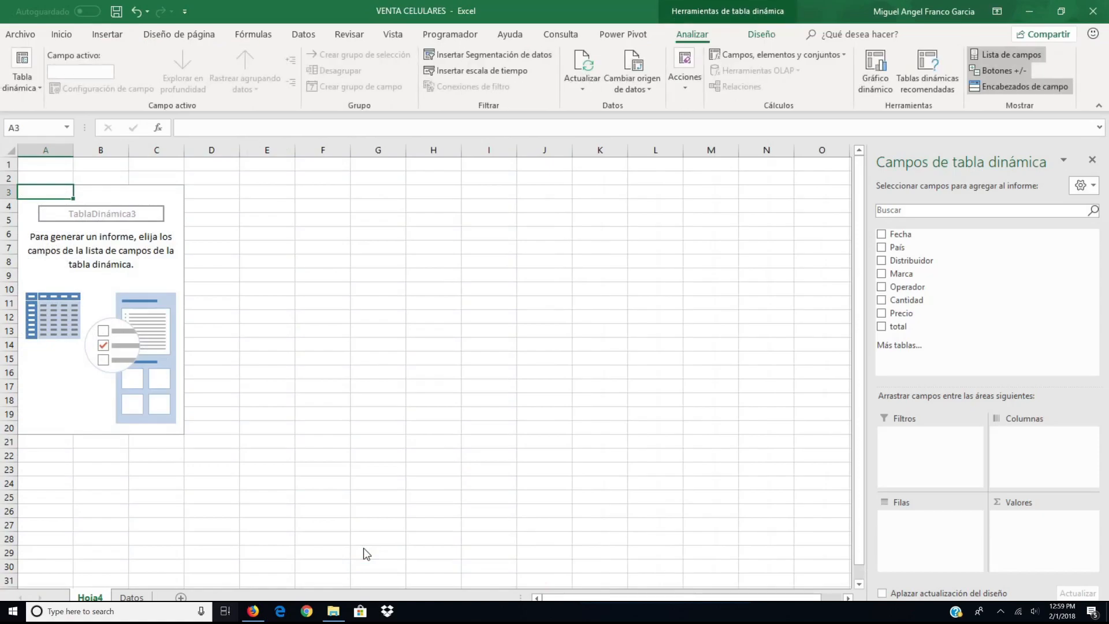
left_click(881, 247)
left_click(881, 326)
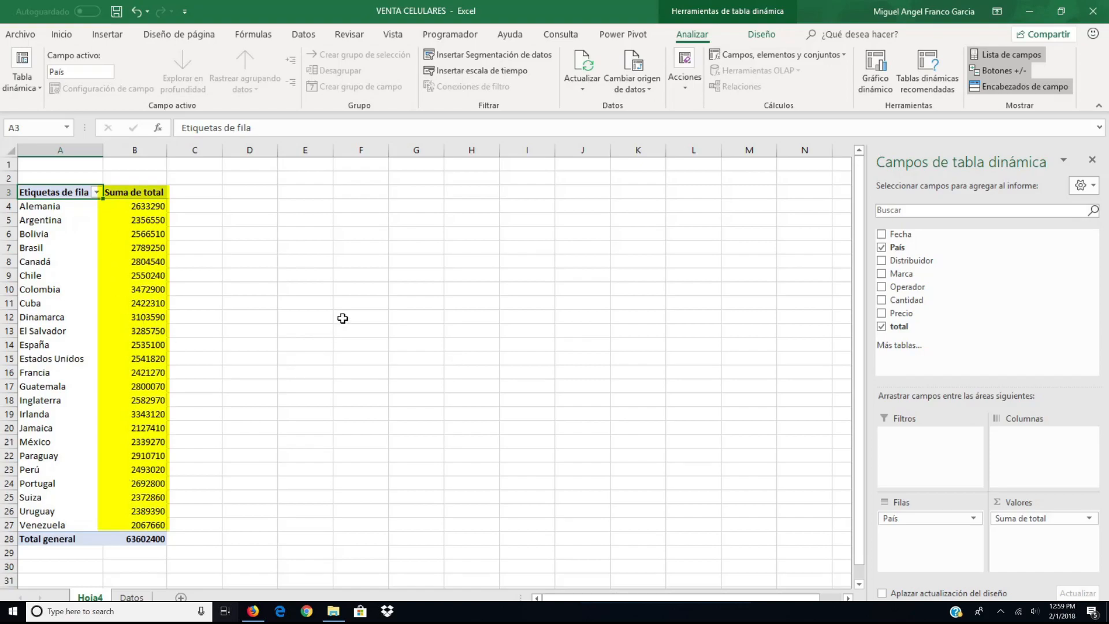
Enter the label CANTIDAD in cell E4 beside the pivot table
left_click(330, 210)
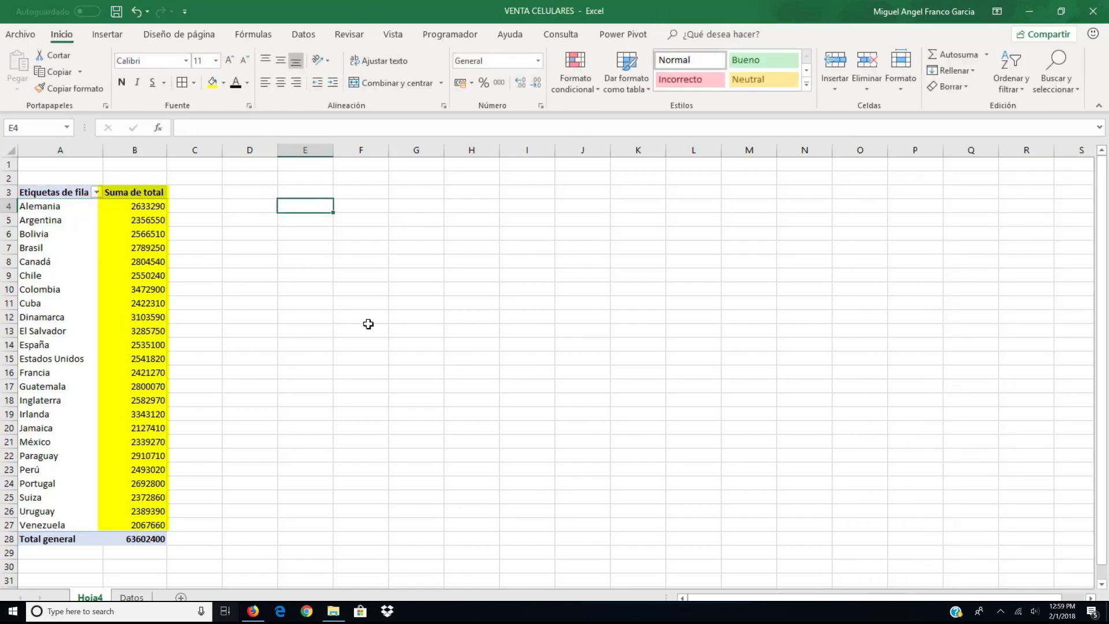
type("CANT")
type("IDAD")
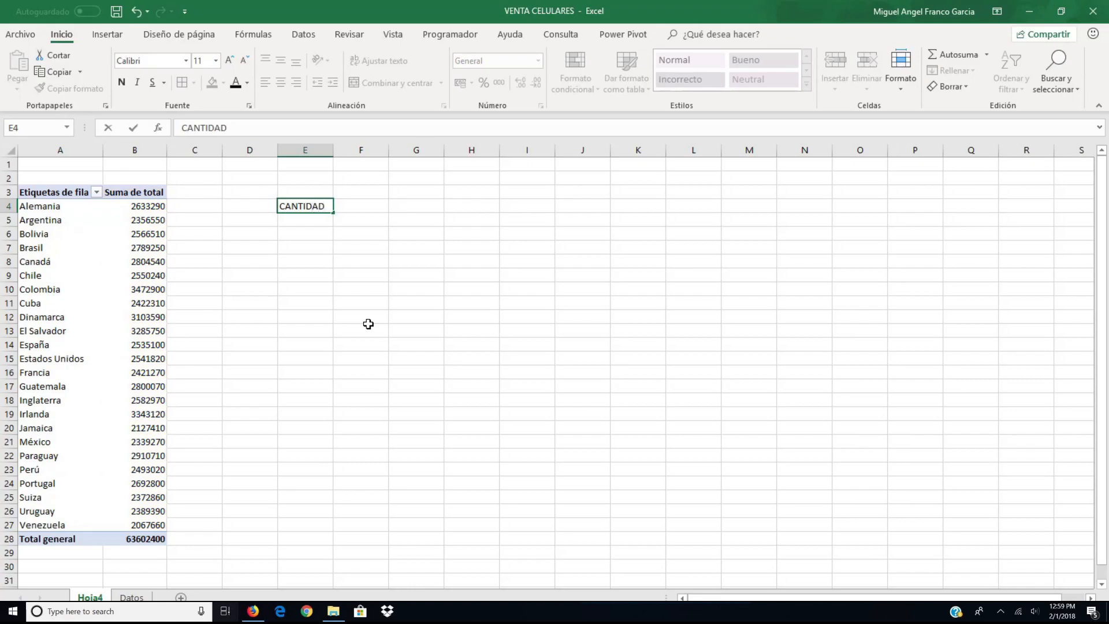
key("Tab")
Sum the quantities for Alemania in cell F4 with =SUMAR.SI(País;A4;Cantidad)
type("=SU")
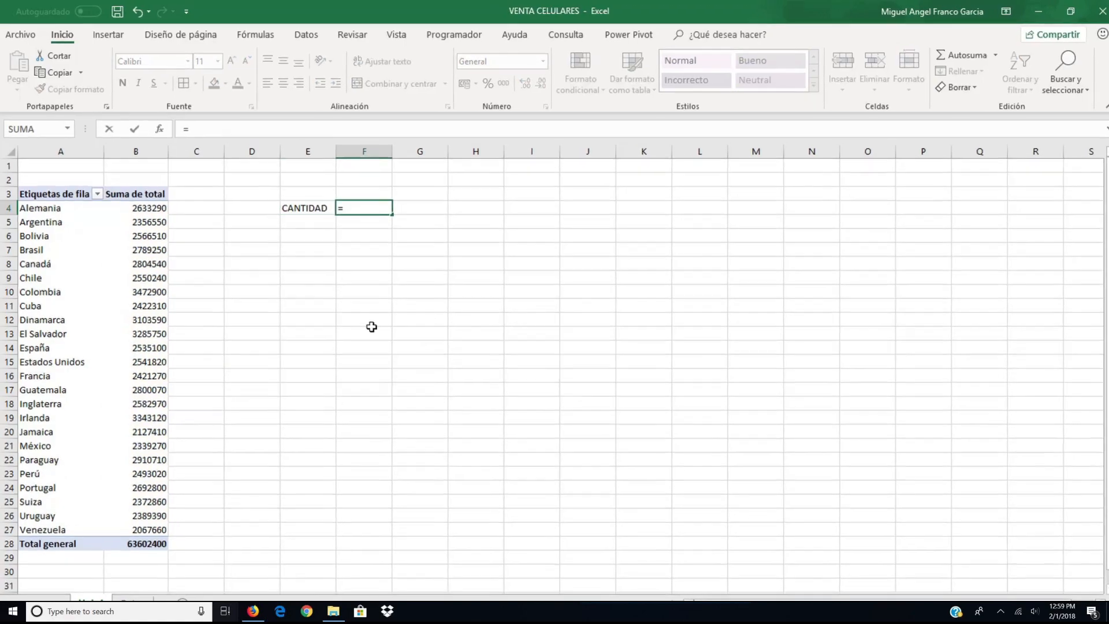
type("MA")
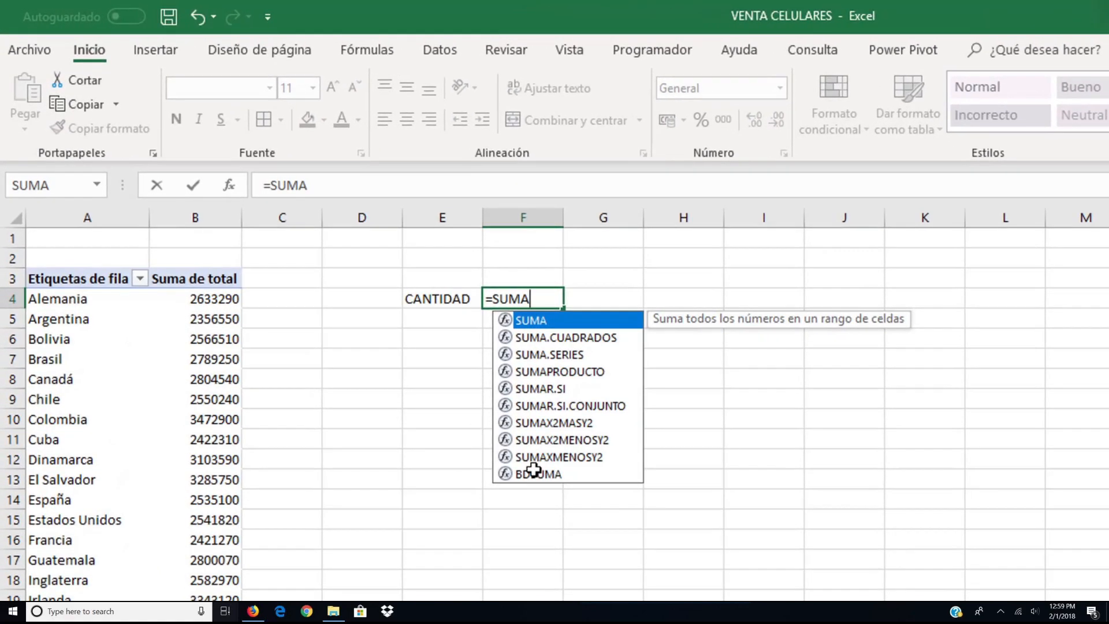
key("Down")
key("Down")
key("Down")
key("Down")
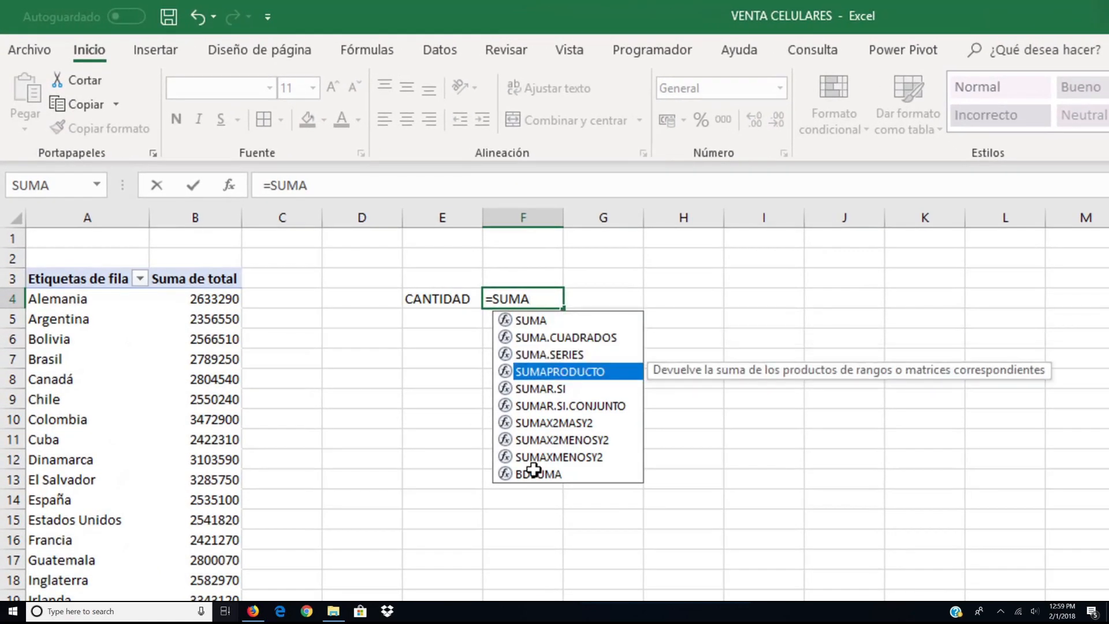
key("Tab")
type("P")
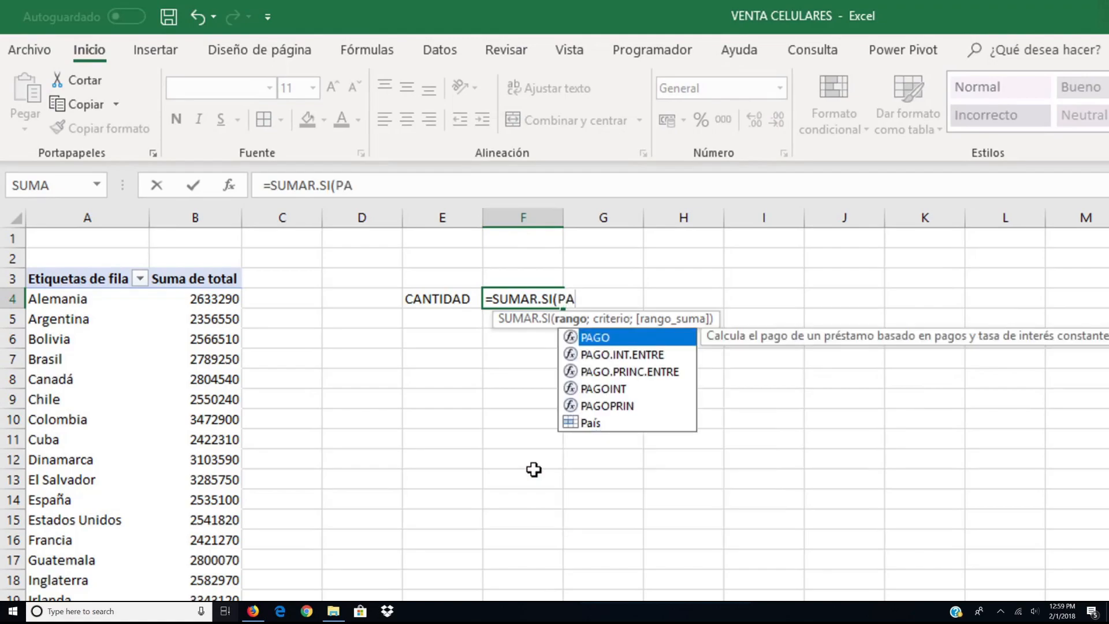
type("A")
key("Down")
key("Down")
key("Down")
key("Down")
key("Down")
key("Tab")
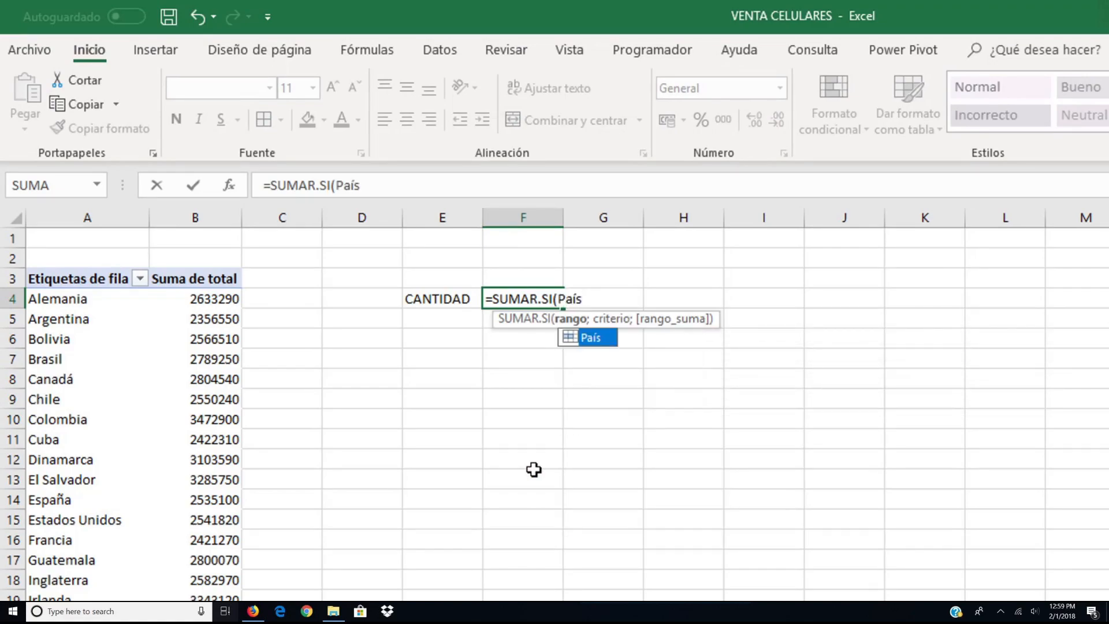
type(";")
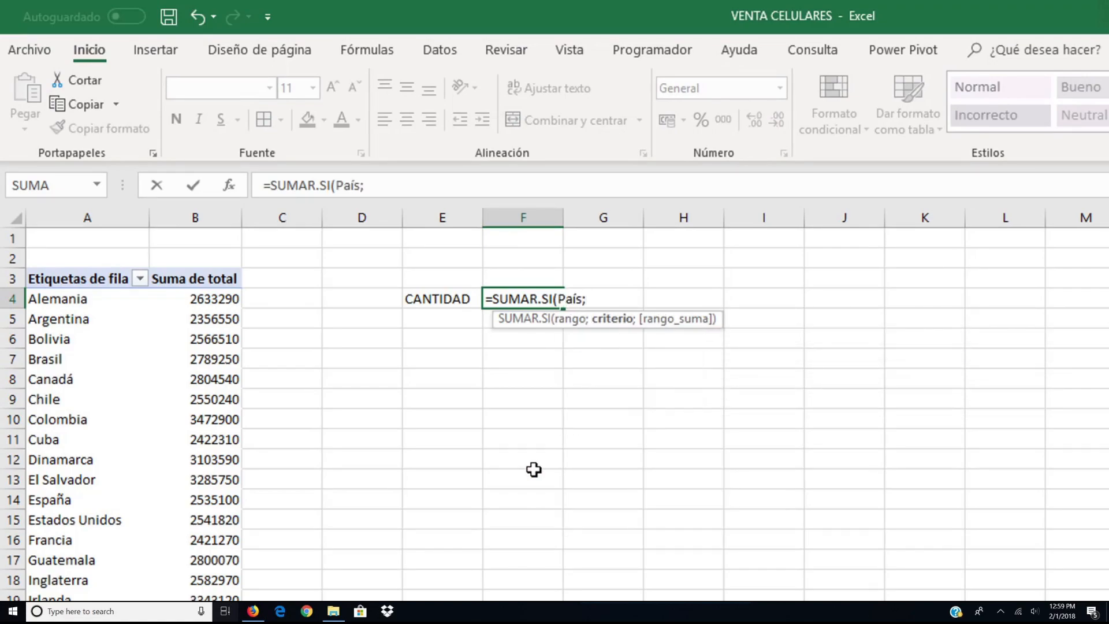
left_click(82, 301)
type(";")
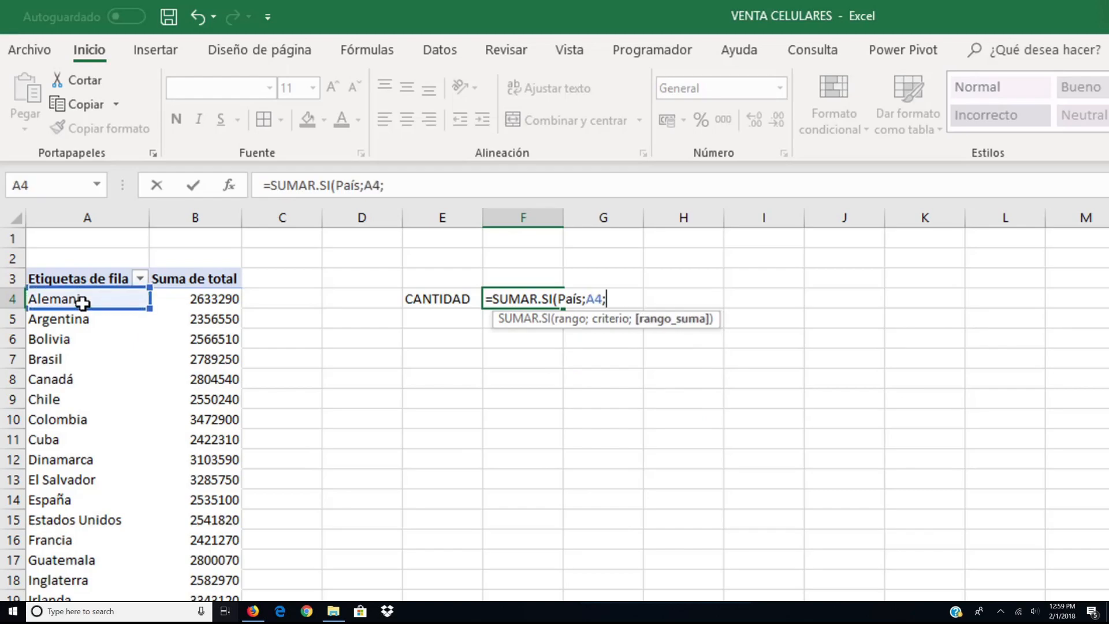
type("CAN")
key("Tab")
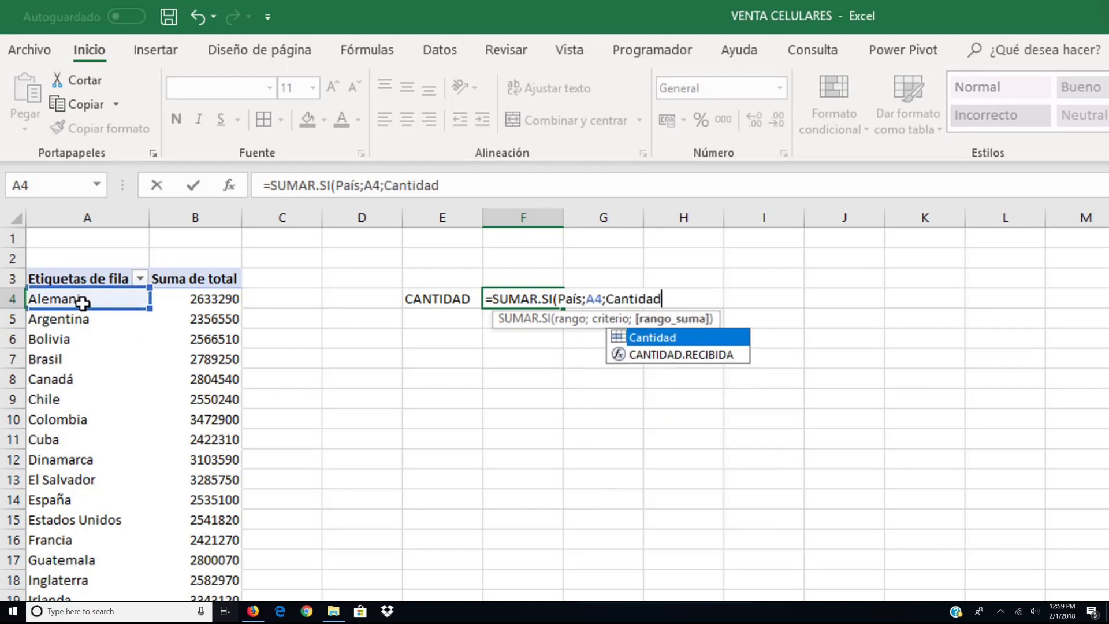
key("Return")
Label cell E5 PRECIO and begin a SUMAR.SI formula in cell F5
key("Left")
type("PRECIO")
key("Tab")
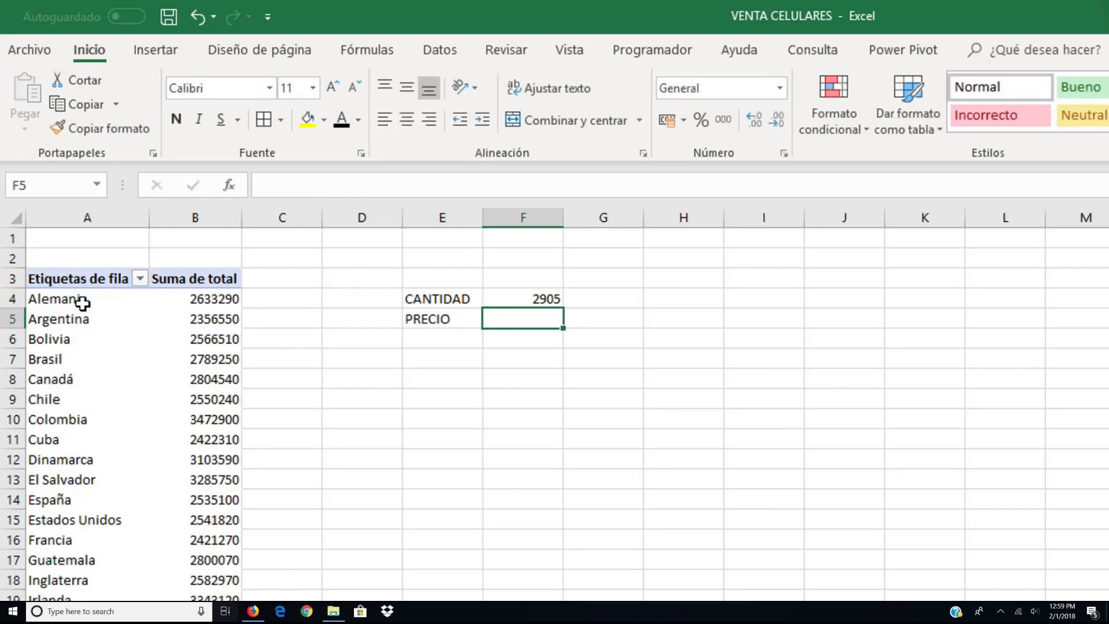
type("=SUMA")
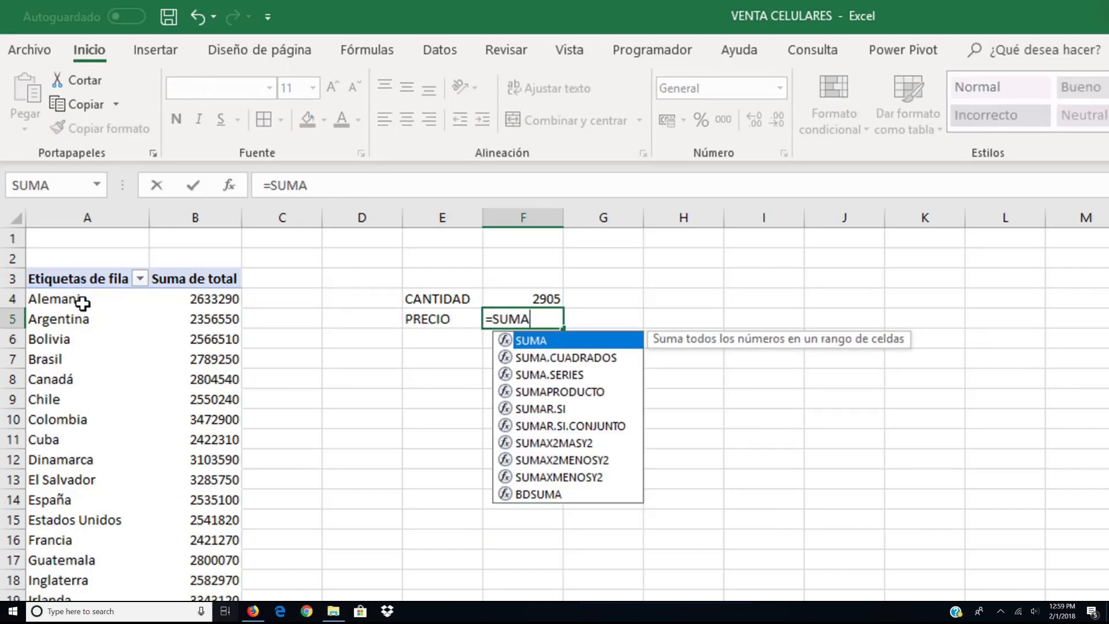
key("Down")
key("Down")
key("Down")
key("Down")
key("Tab")
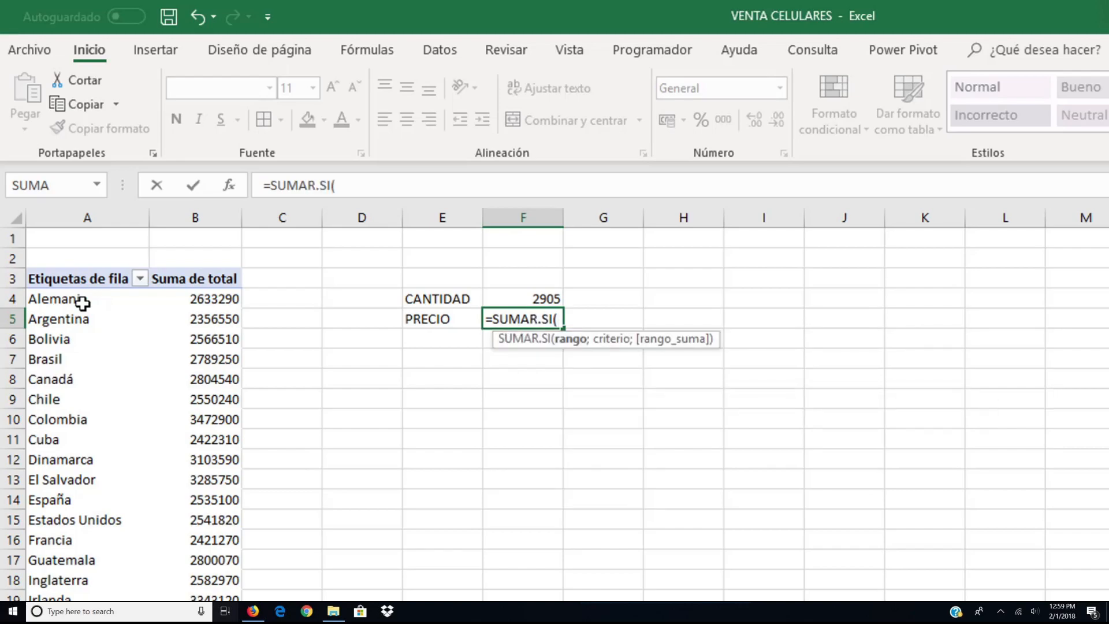
type("PA")
key("Return")
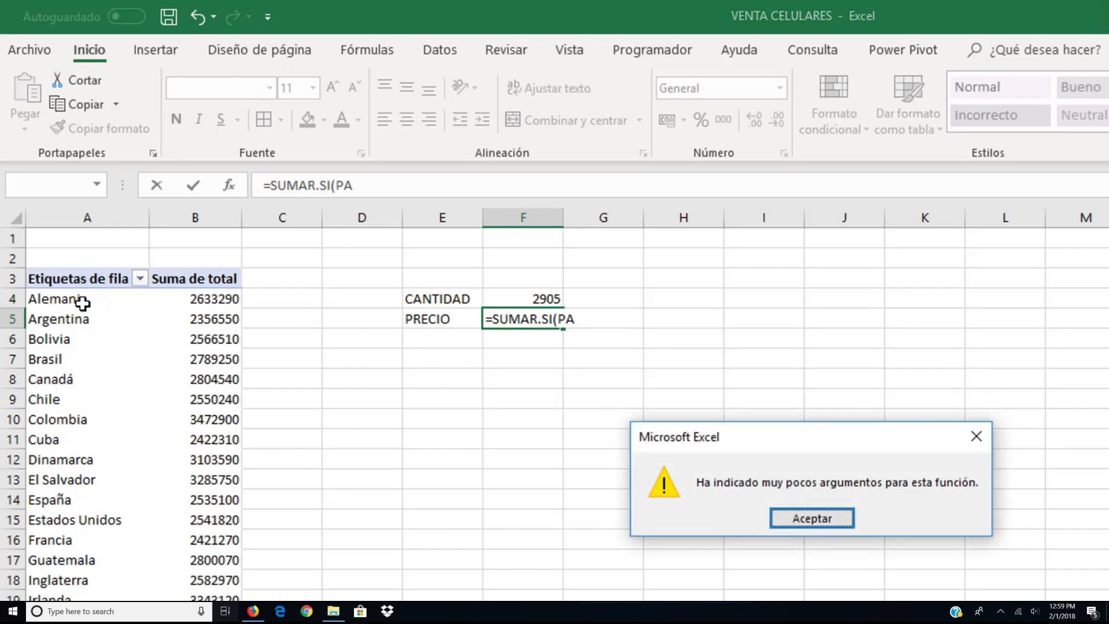
key("Return")
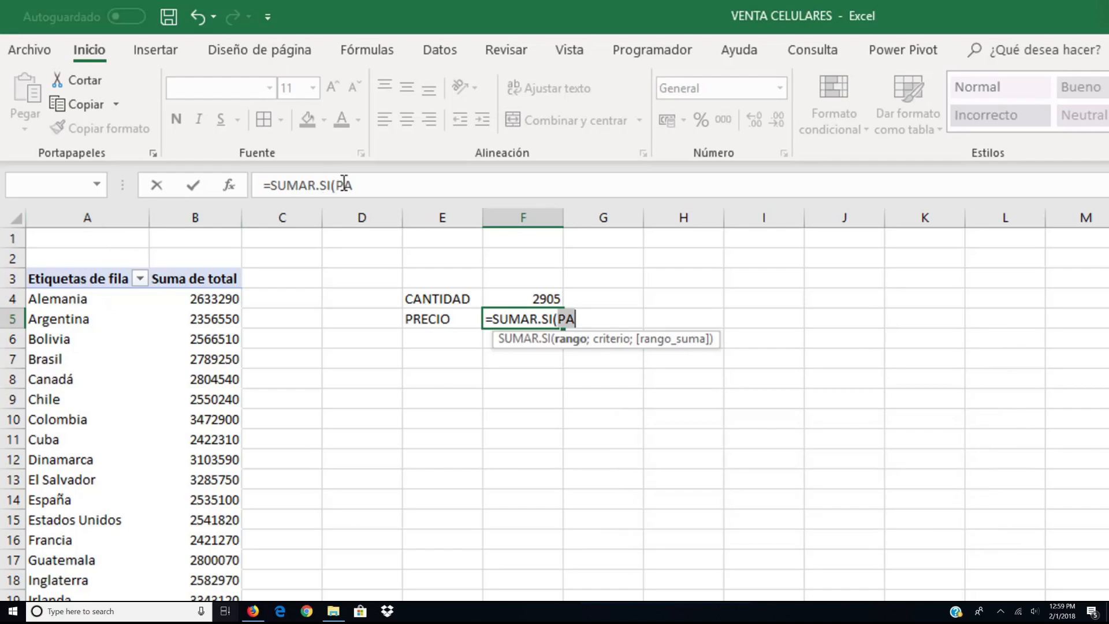
left_click(384, 185)
type("ÇÇ")
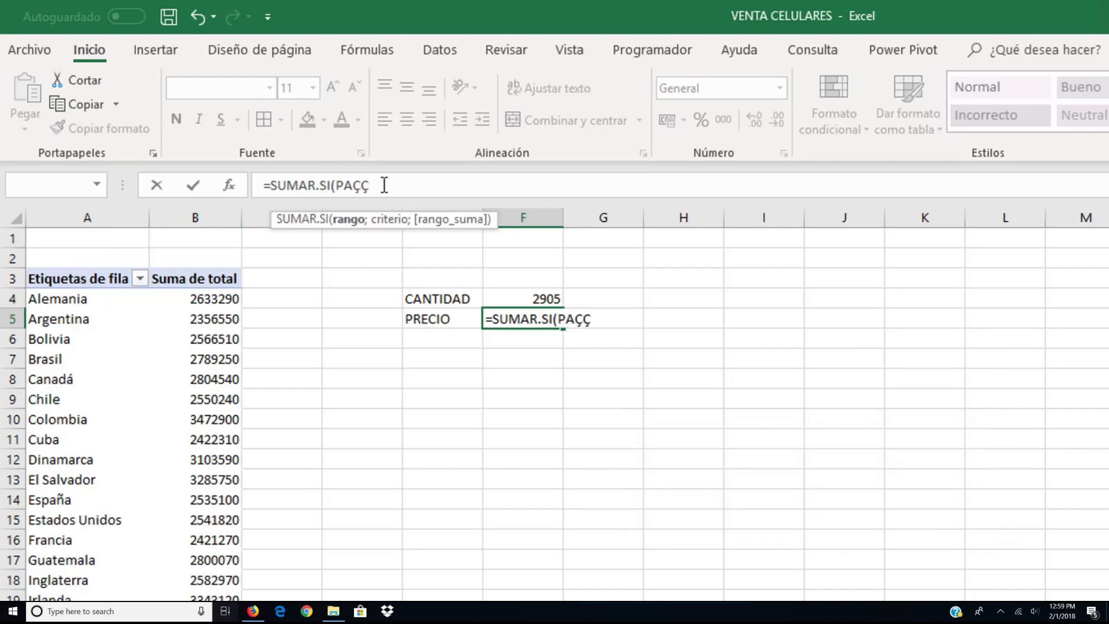
key("BackSpace")
key("BackSpace")
key("BackSpace")
key("BackSpace")
Complete the formula in cell F5 as =SUMAR.SI(País;A4;Precio) to sum the prices for Alemania
type("PAI")
key("BackSpace")
key("Down")
key("Down")
key("Down")
key("Down")
key("Down")
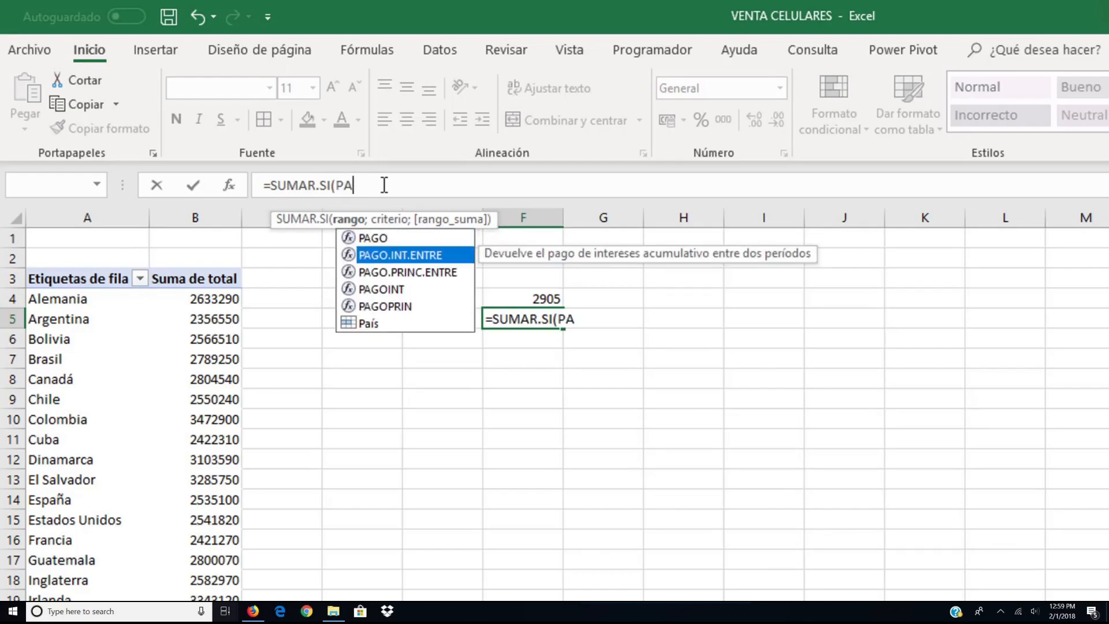
key("Tab")
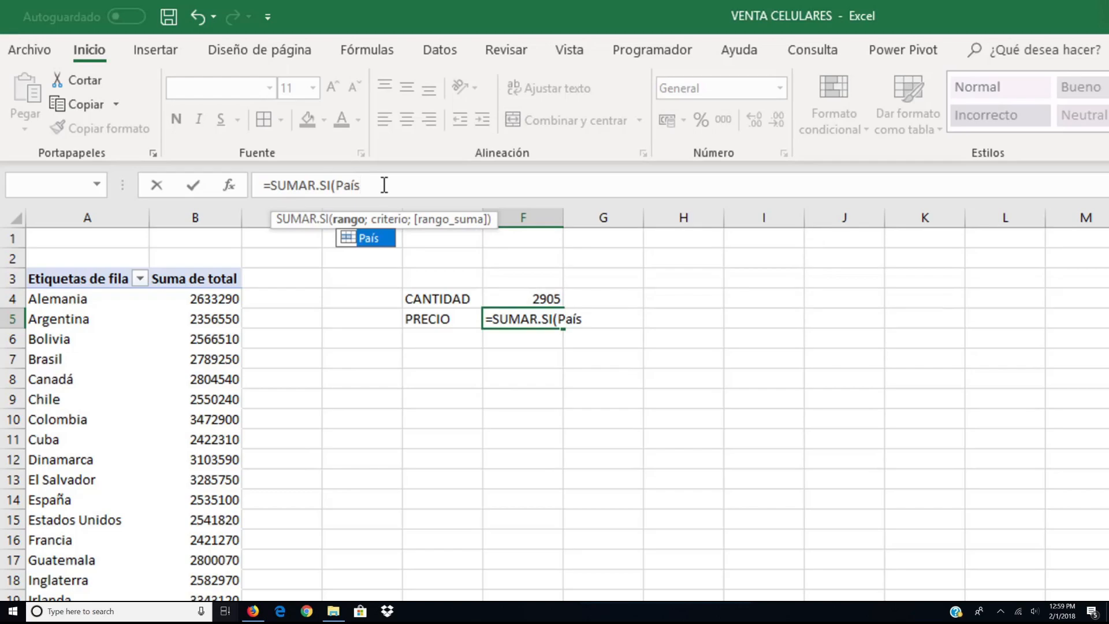
type(";")
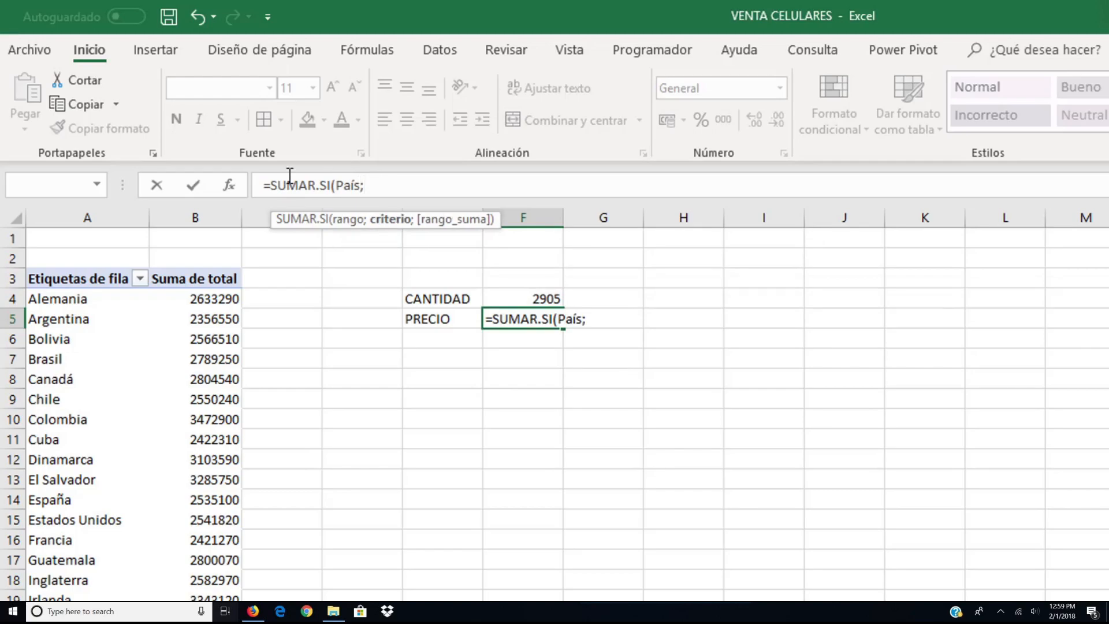
left_click(60, 299)
type(";")
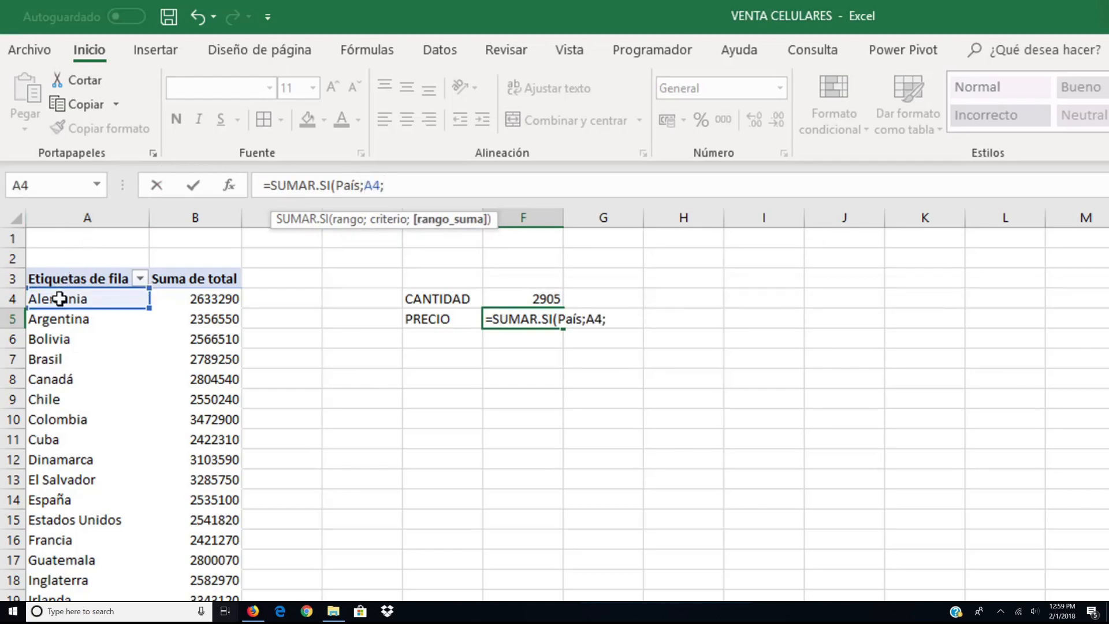
type("PRE")
key("Down")
key("Tab")
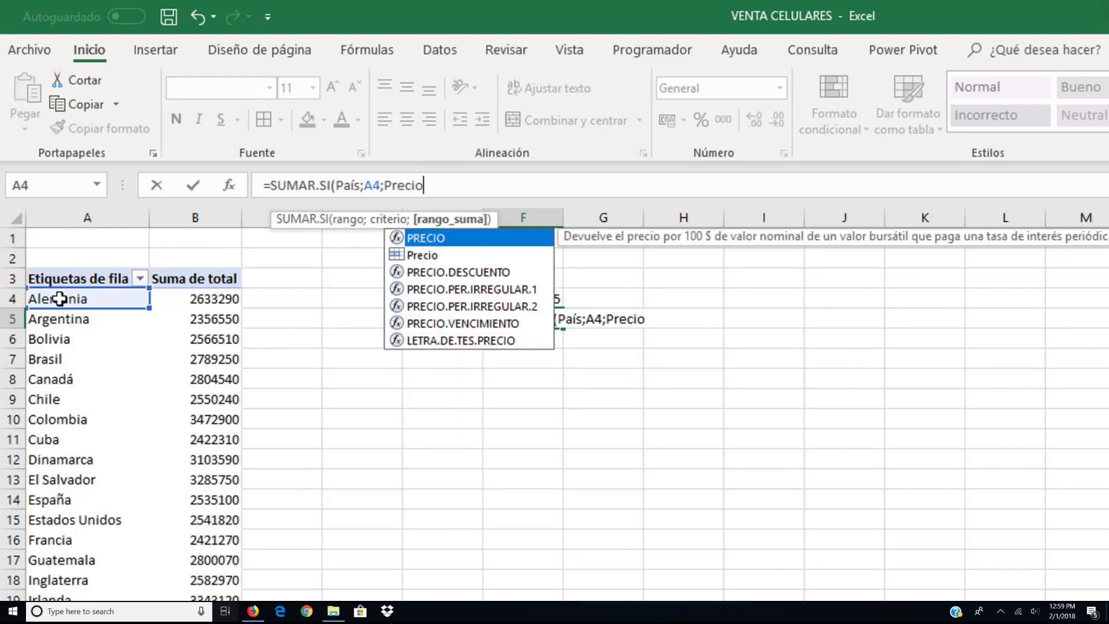
key("Return")
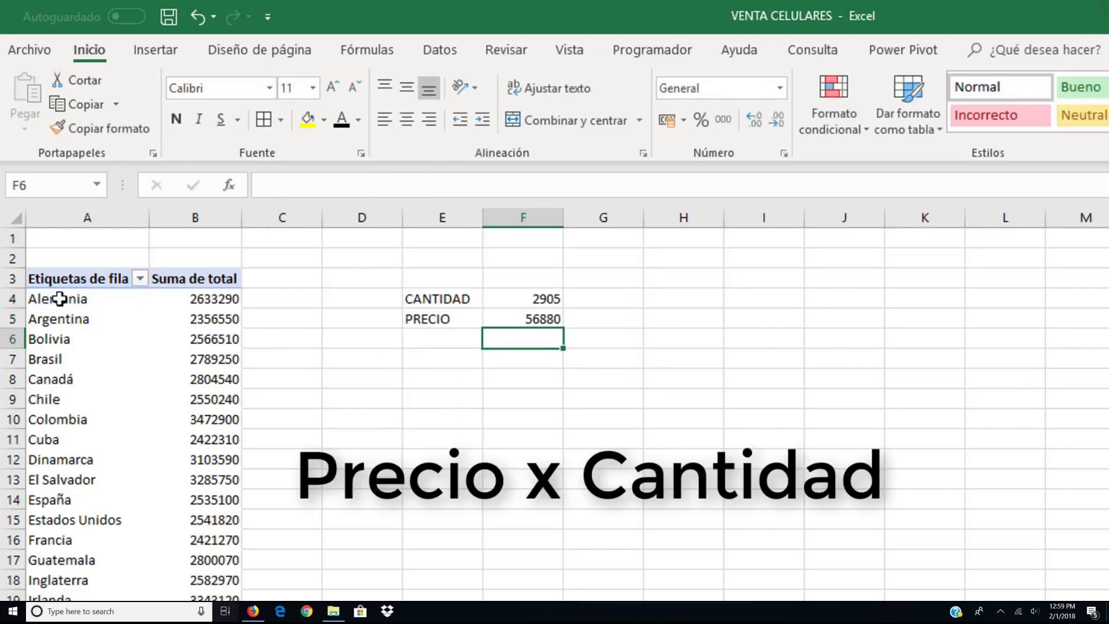
Label cell E6 TOTAL and multiply the summed quantity by the summed price in F6 with =F4*F5
left_click(436, 337)
type("TOTAL")
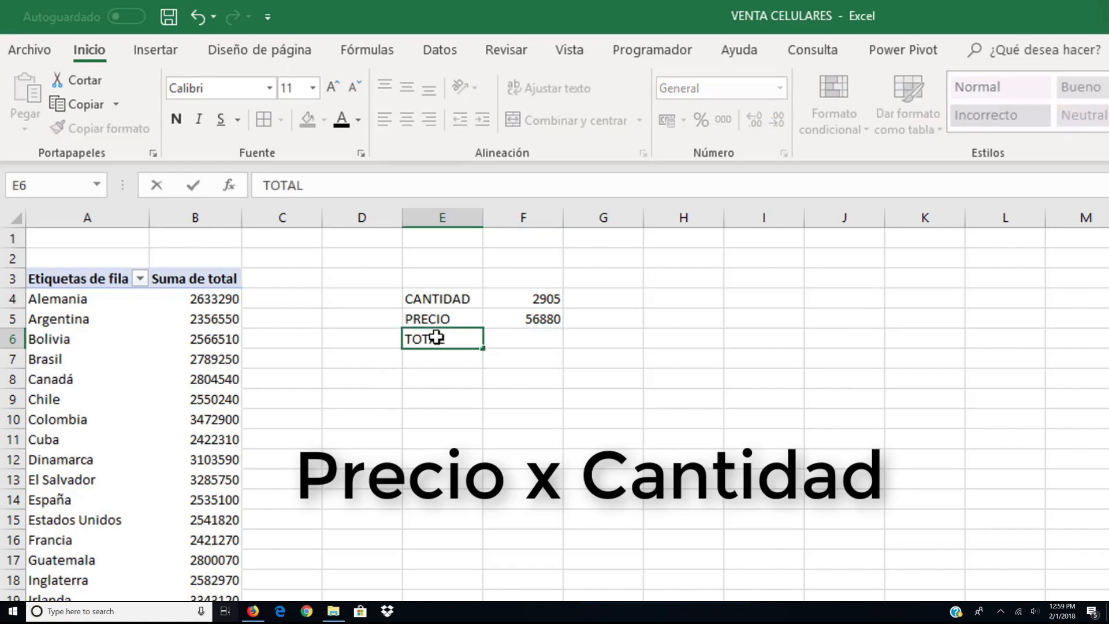
key("Tab")
type("=")
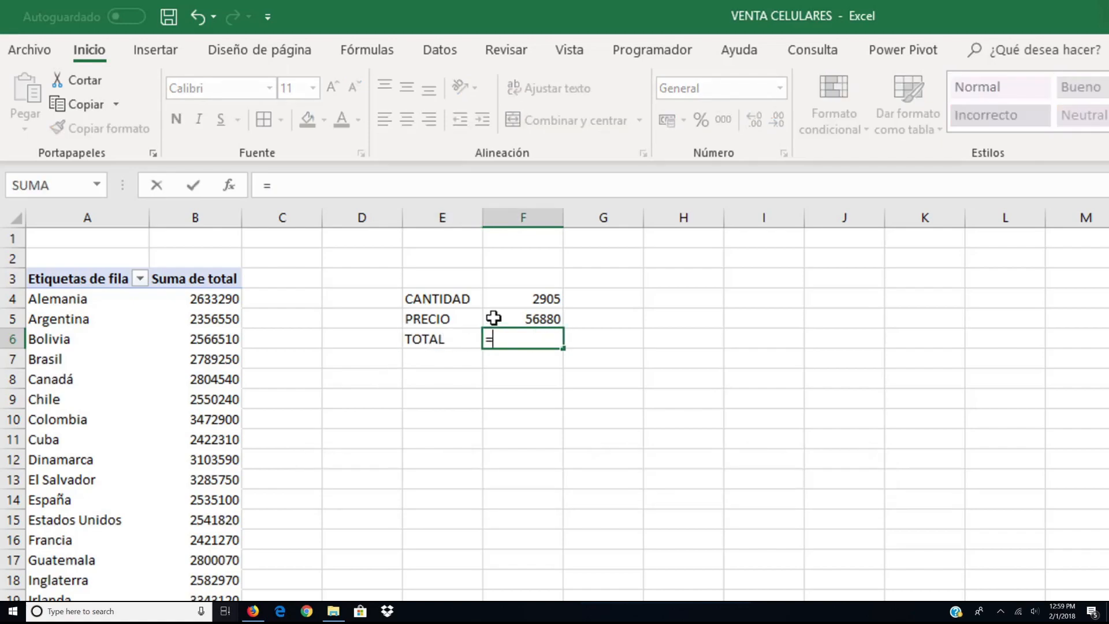
left_click(515, 298)
type("*")
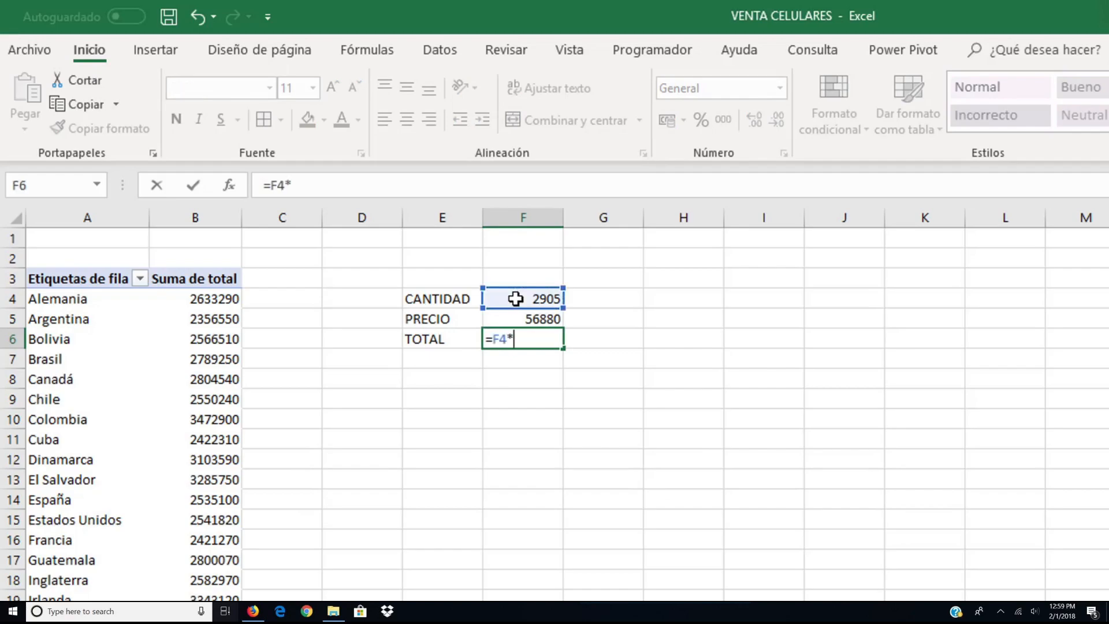
left_click(515, 317)
key("Return")
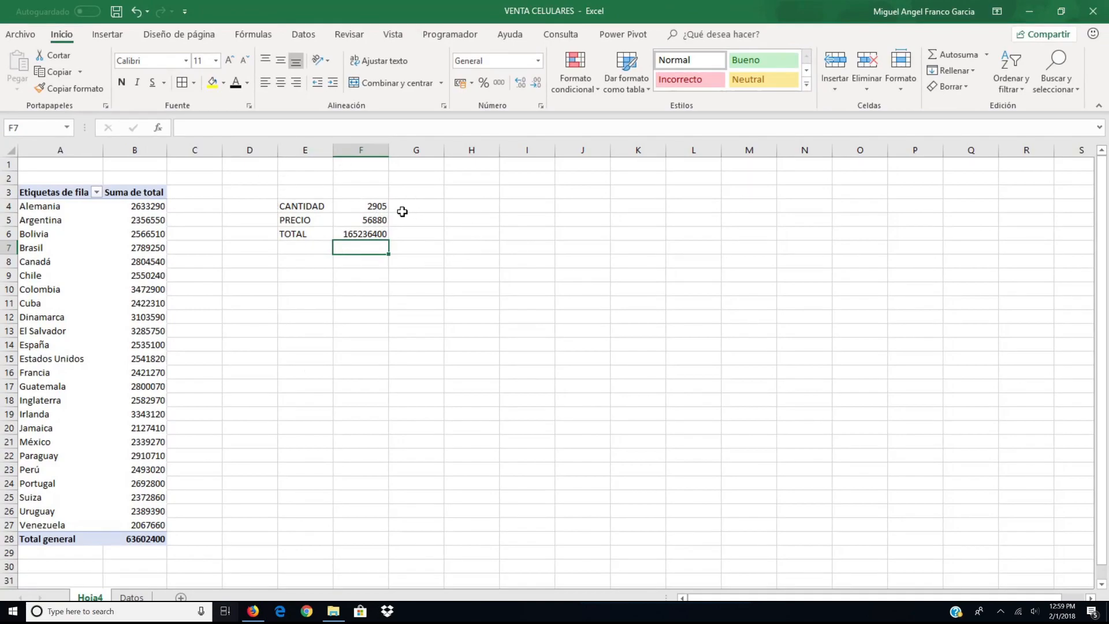
Examine the Cantidad and Precio columns on the Datos sheet against the summed calculation on Hoja4
left_click(132, 597)
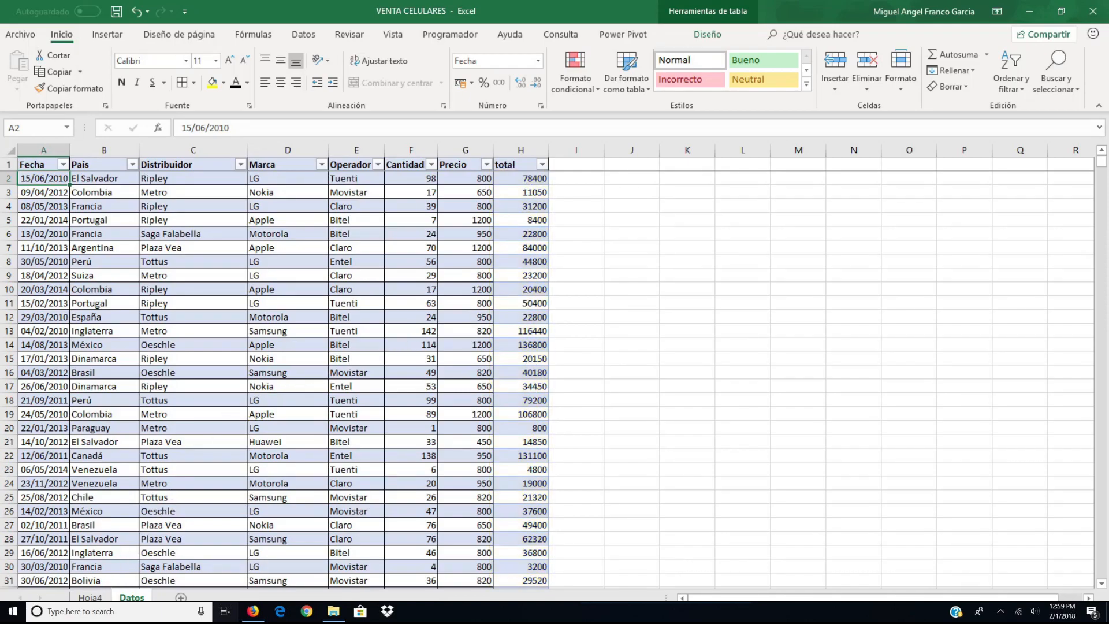
left_click(90, 597)
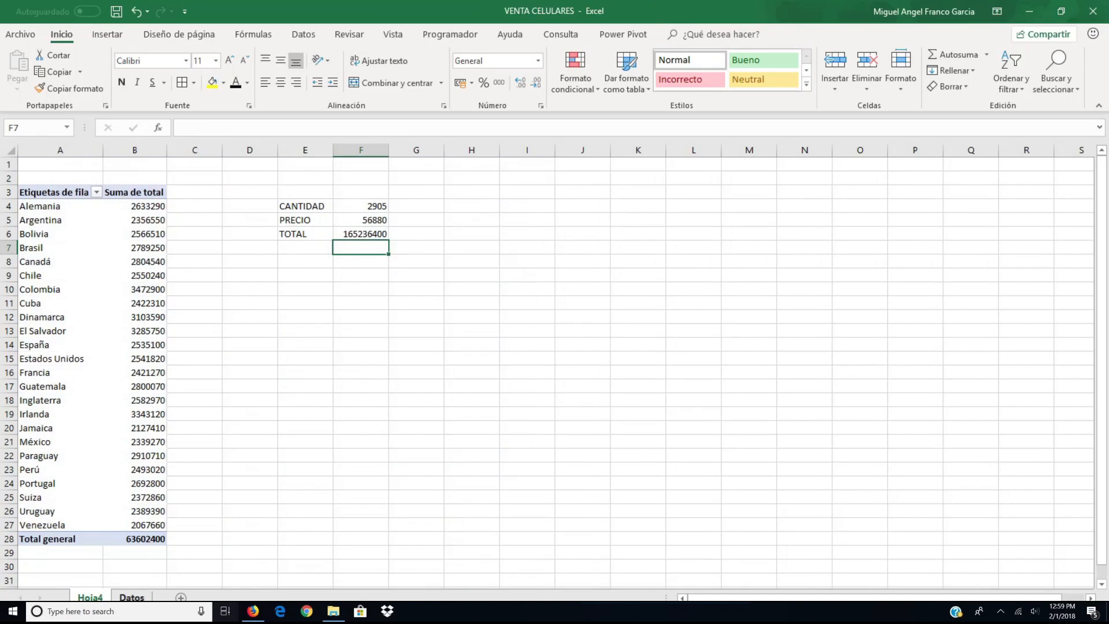
left_click(132, 597)
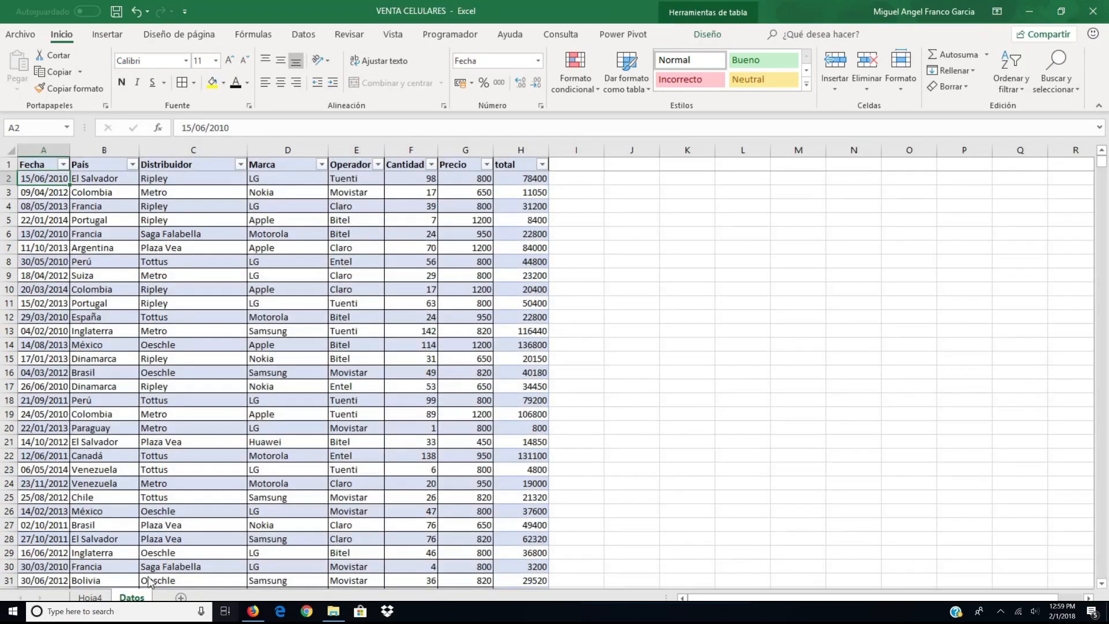
left_click(415, 151)
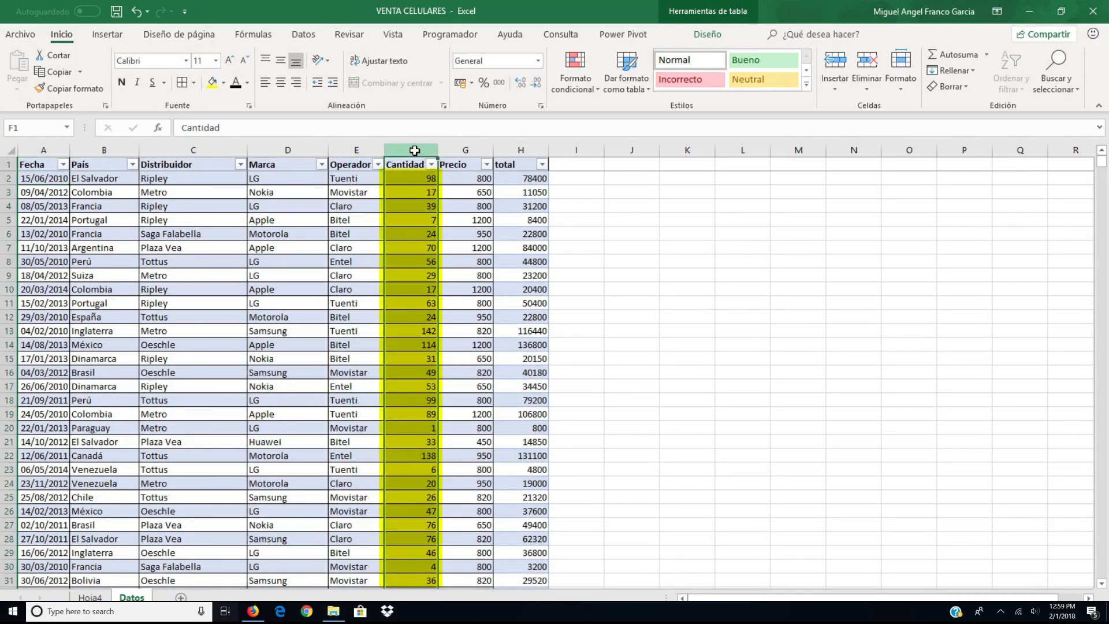
left_click_drag(414, 150, 452, 147)
left_click(468, 149)
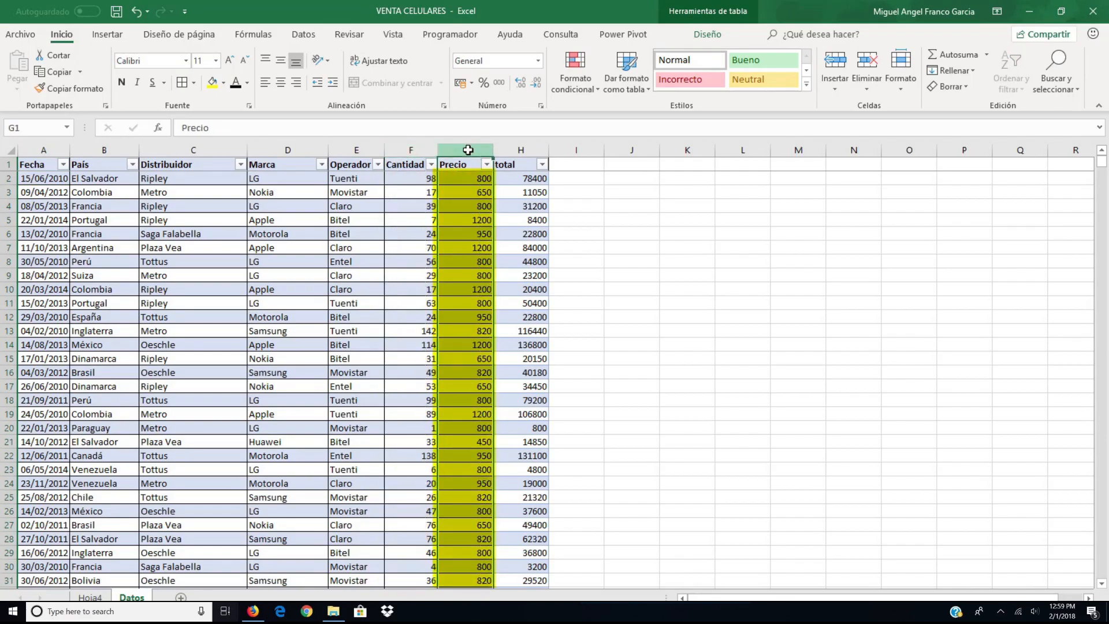